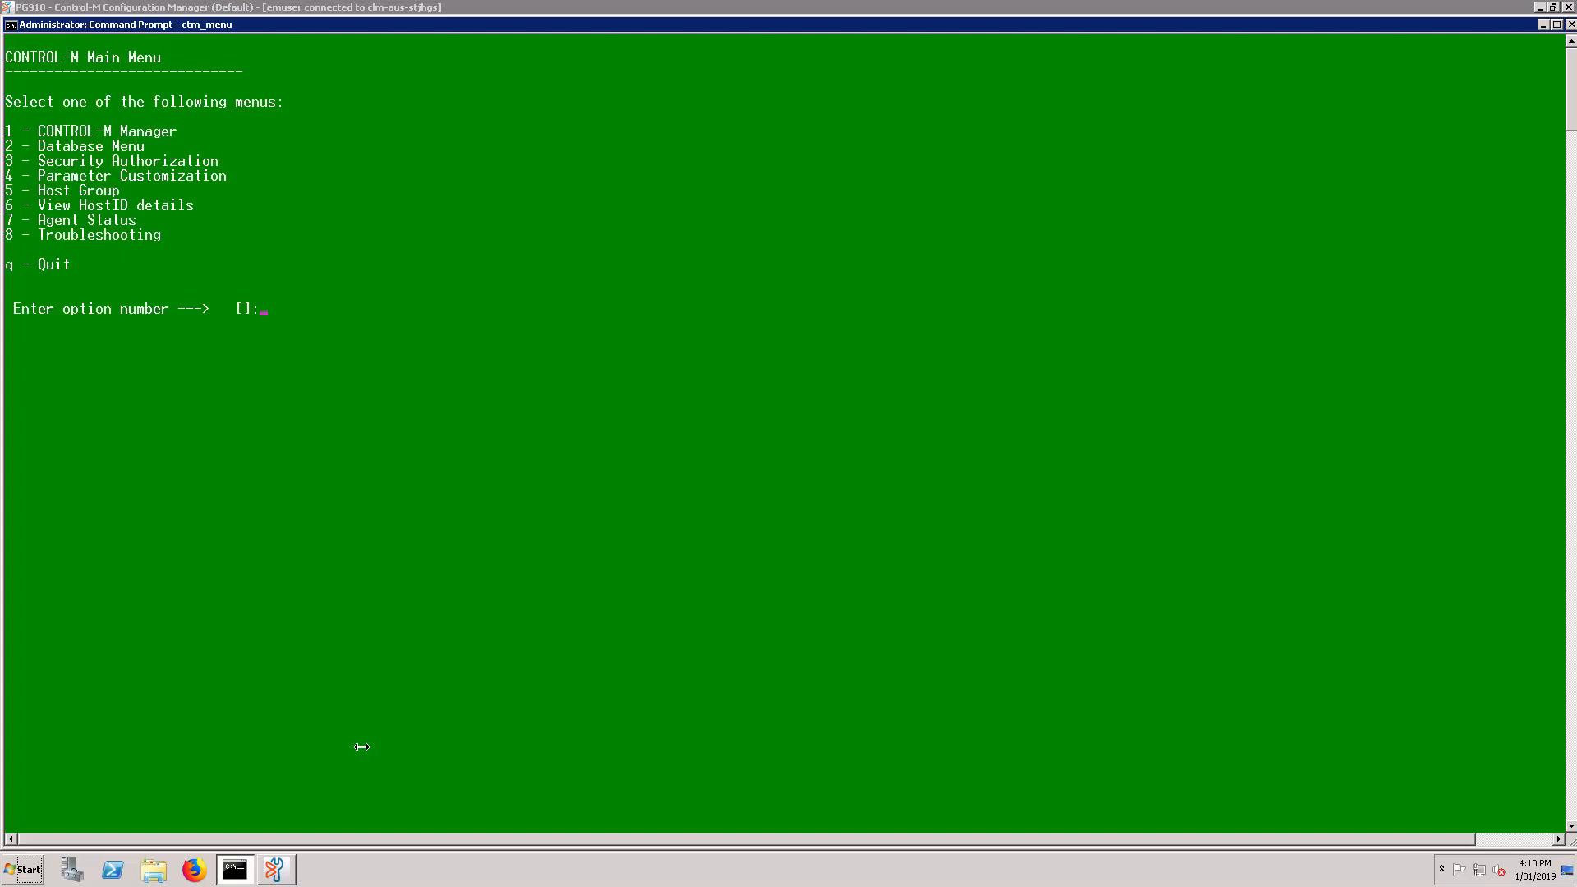
pyautogui.write('4')
# - Via Parameter Customization > Specific Agent Platforms, load parameters of node clm-aus-stxa17 (port 7006, SSLv3)
pyautogui.press('Return')
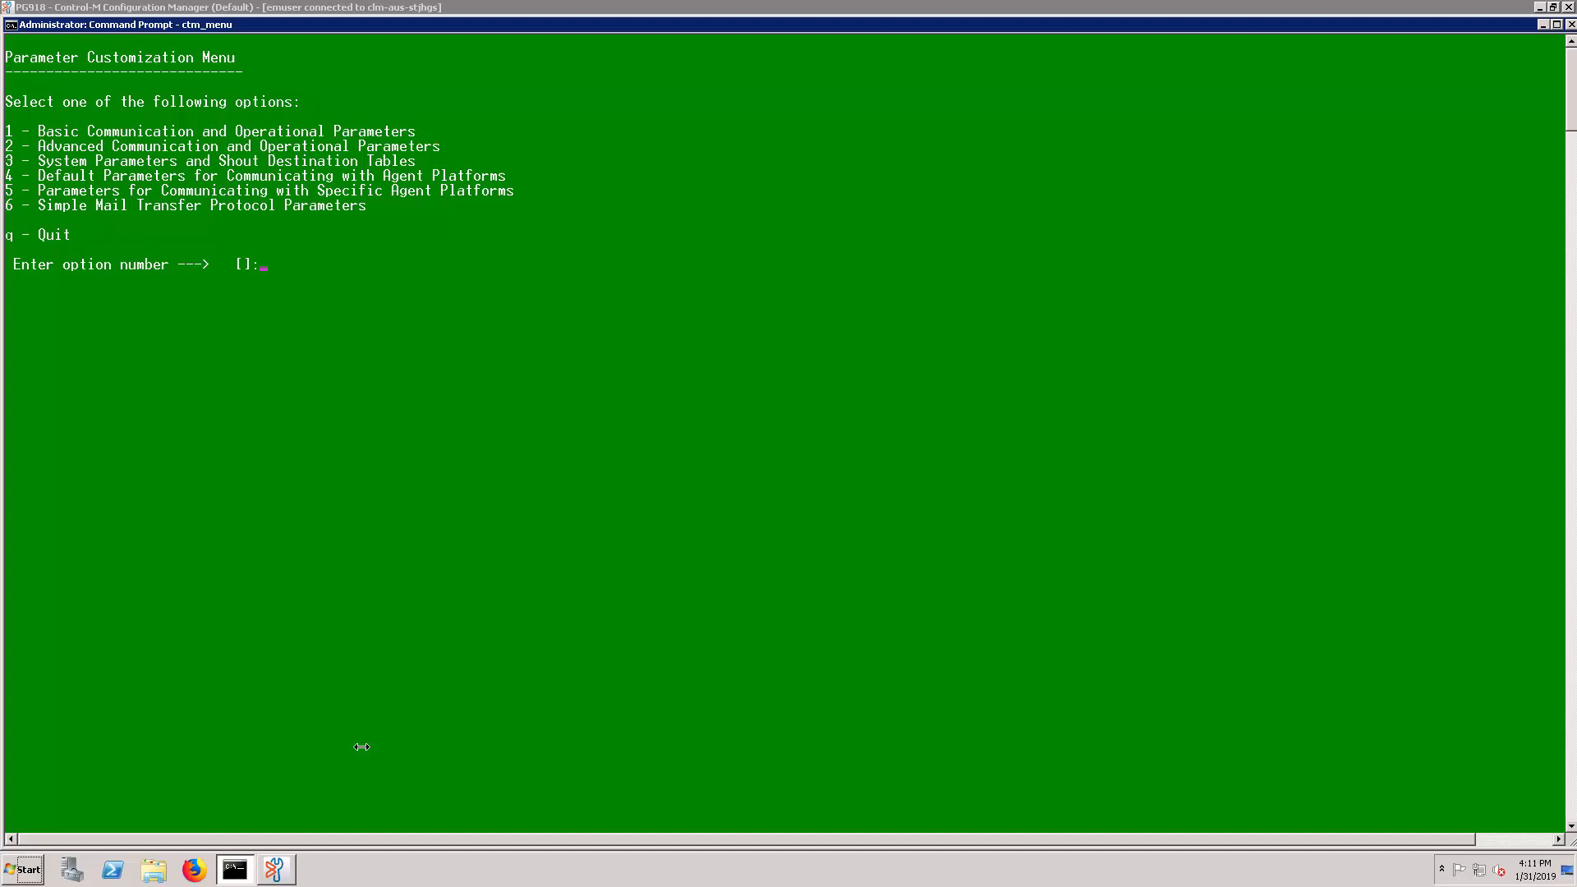
pyautogui.write('5')
pyautogui.press('Return')
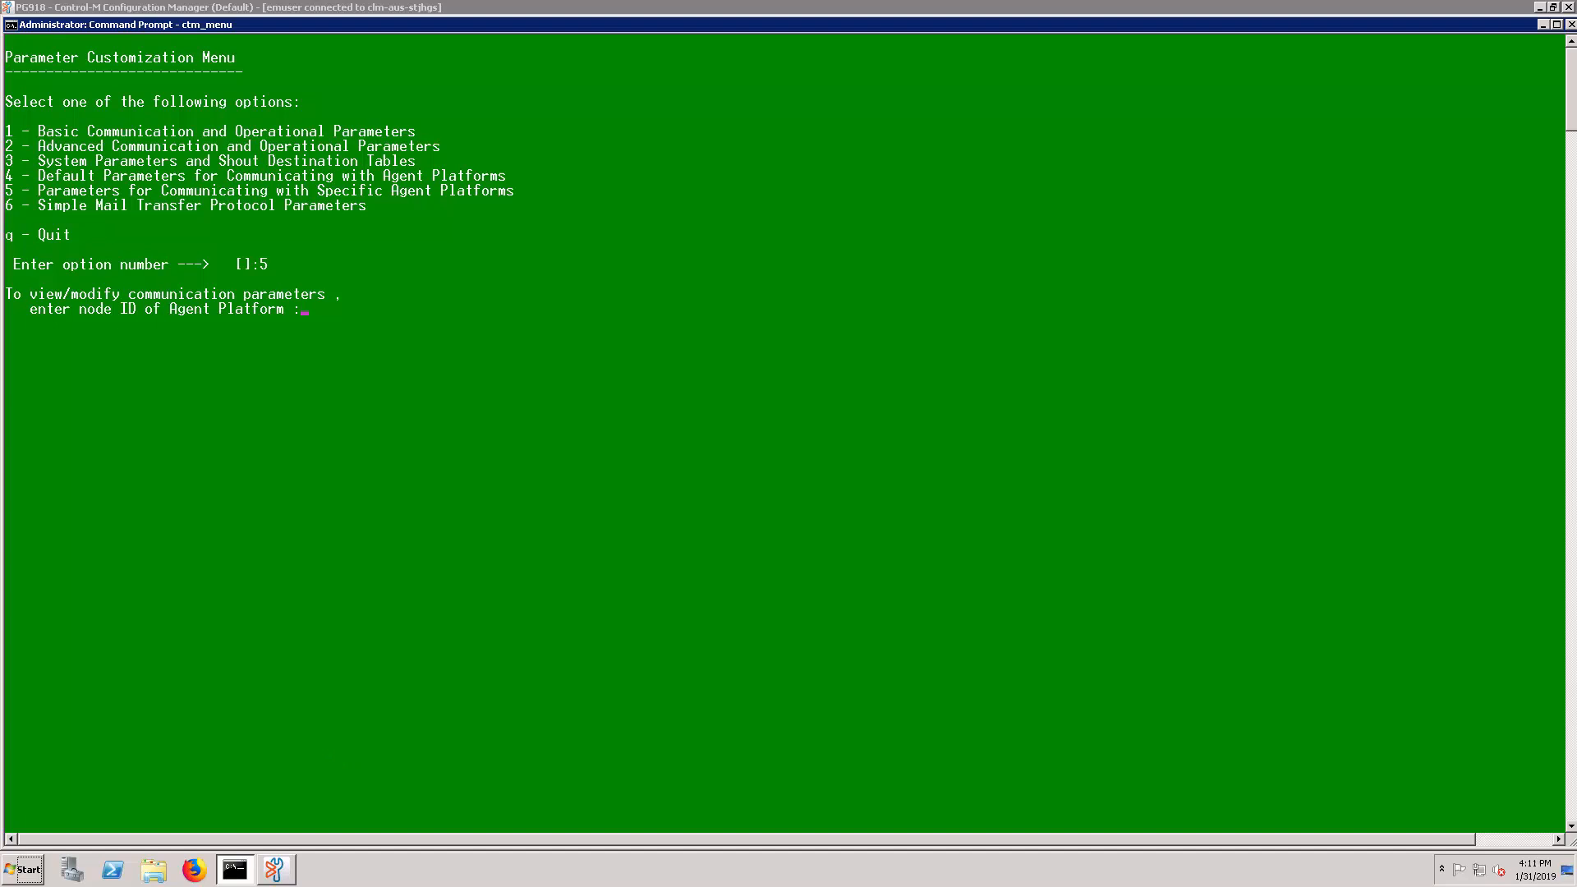
pyautogui.write('clm-aus-stxa17')
pyautogui.press('Return')
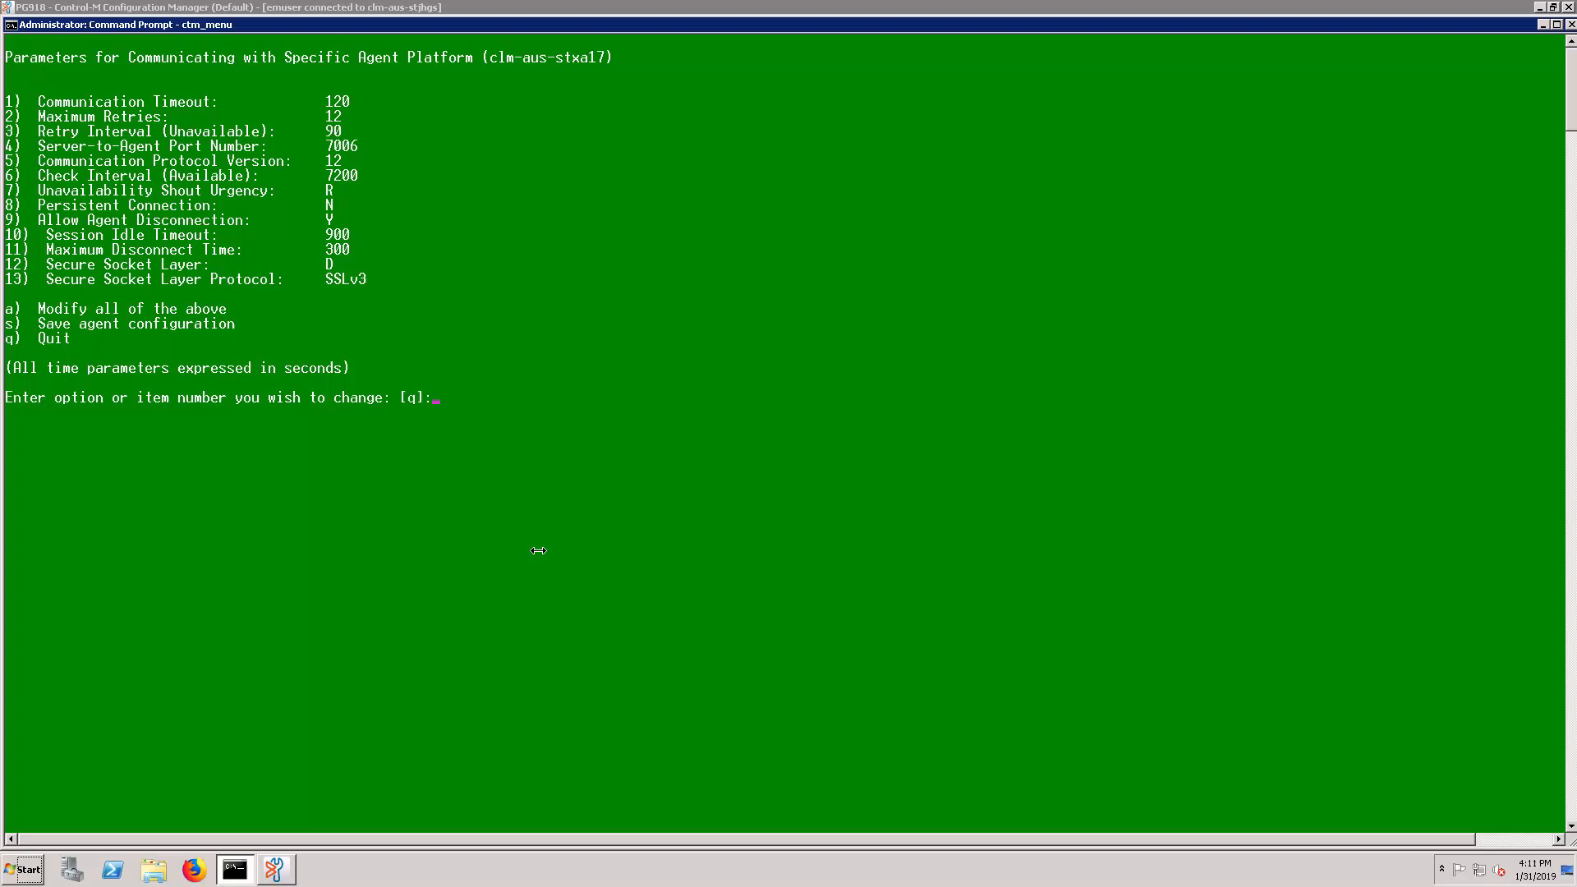
pyautogui.write('q')
# - Quit the agent parameters unsaved and reopen Parameter Customization for CTM Server parameters
pyautogui.press('Return')
pyautogui.press('Return')
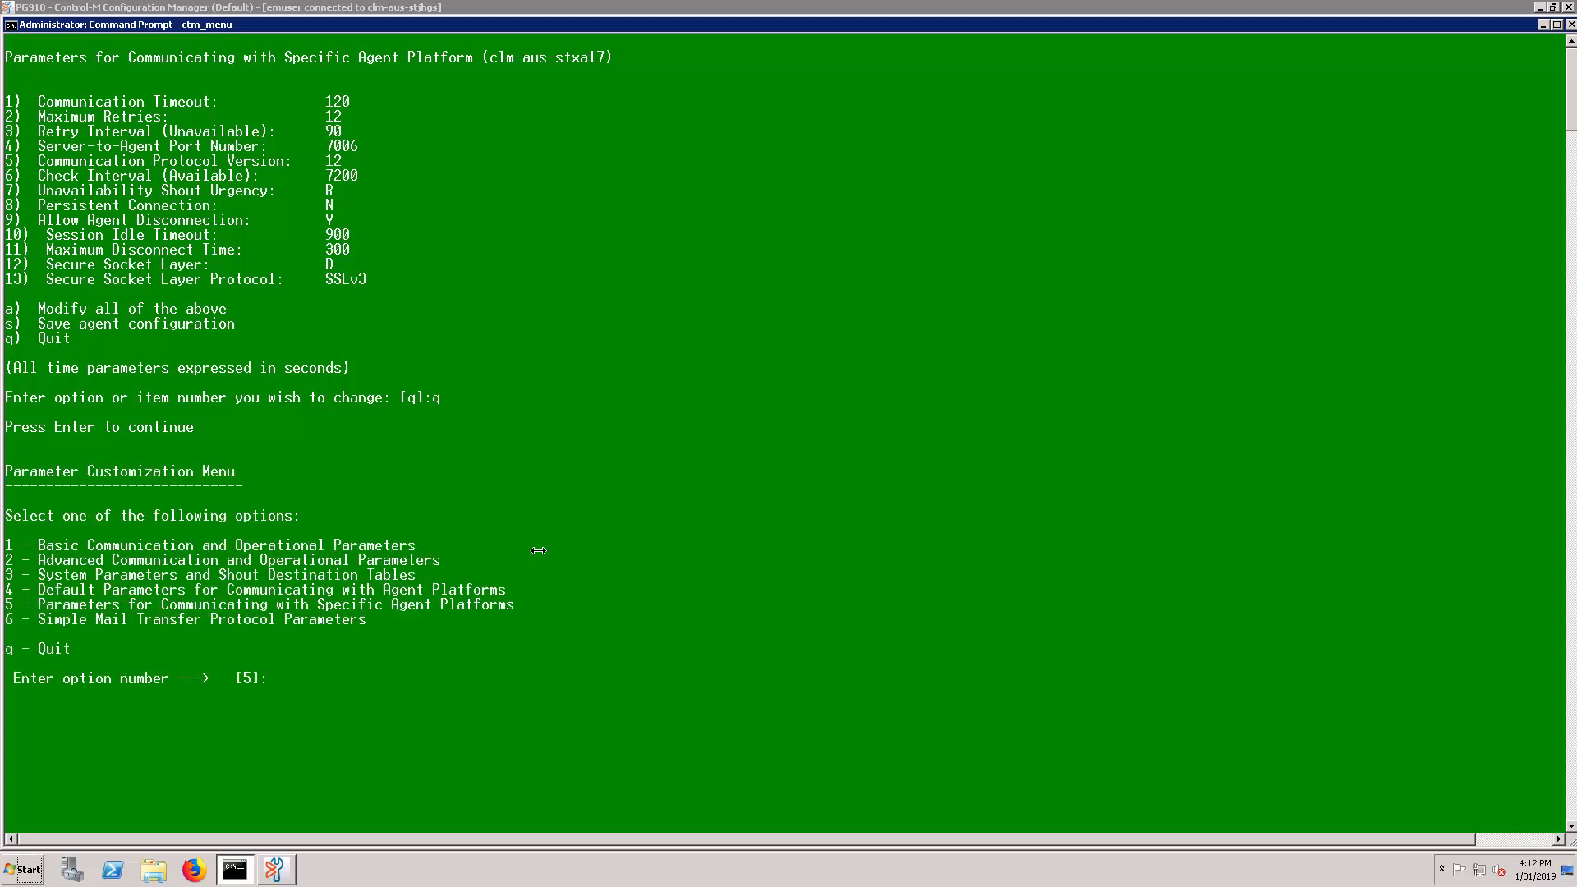
pyautogui.write('q')
pyautogui.press('Return')
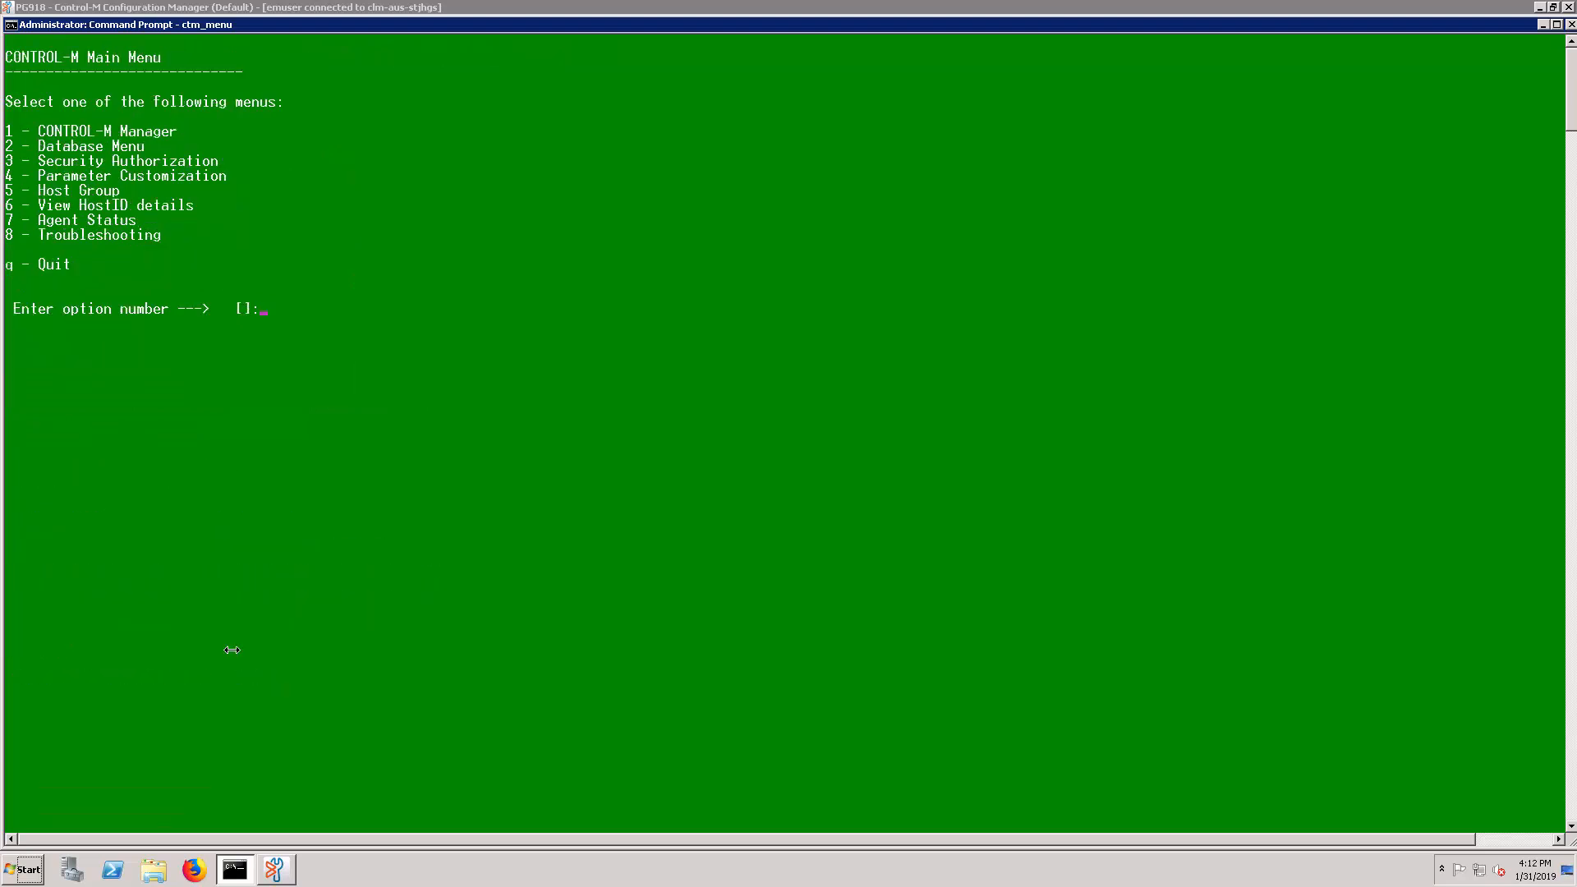
pyautogui.write('4')
pyautogui.press('Return')
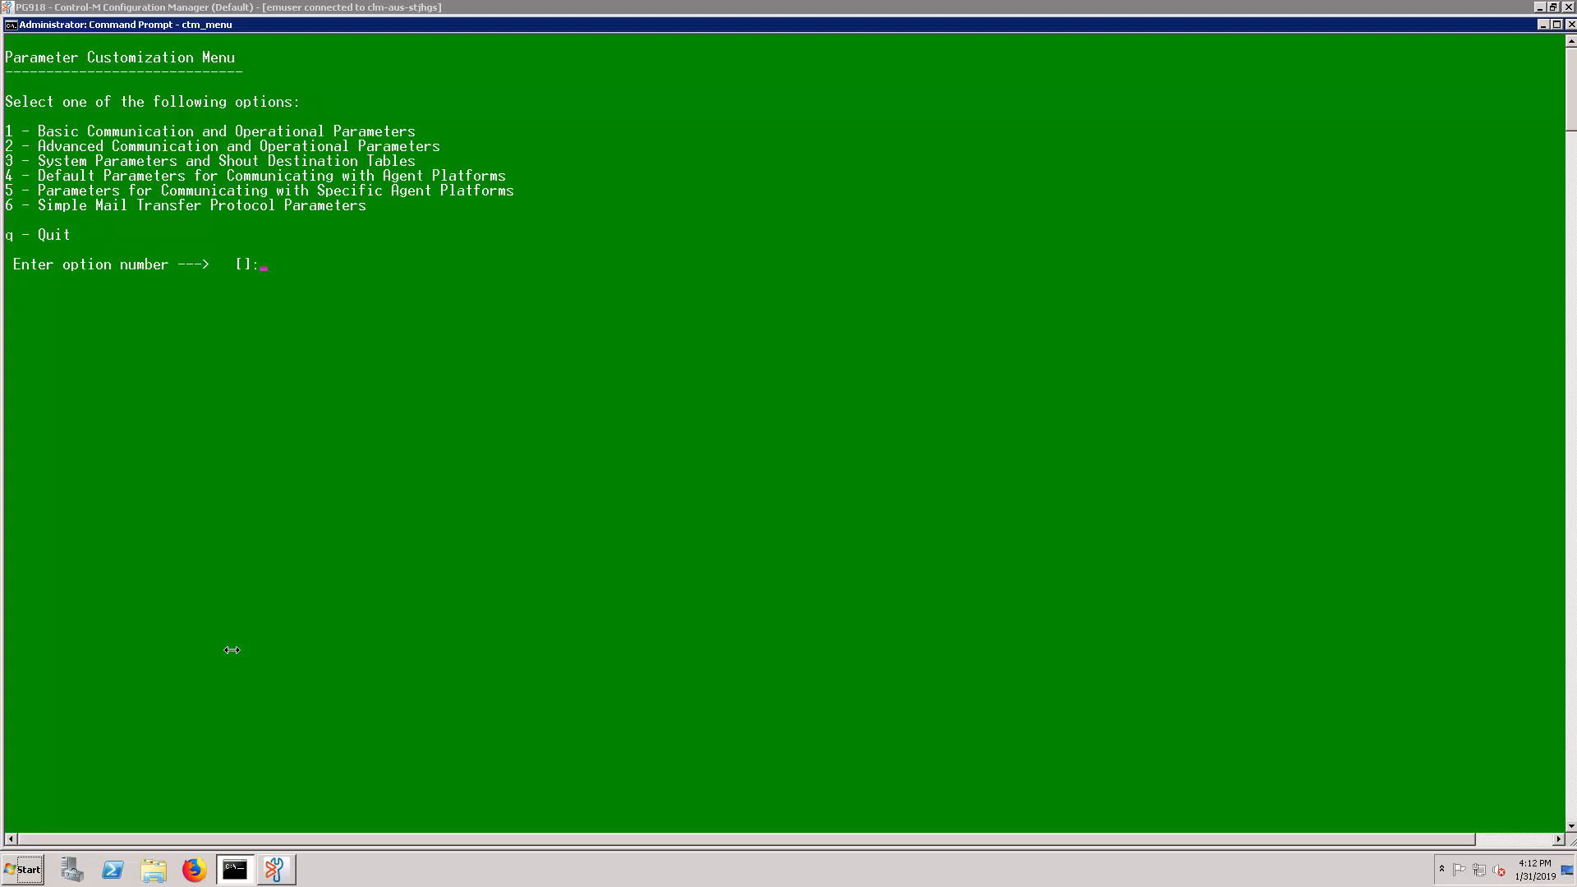
pyautogui.write('1')
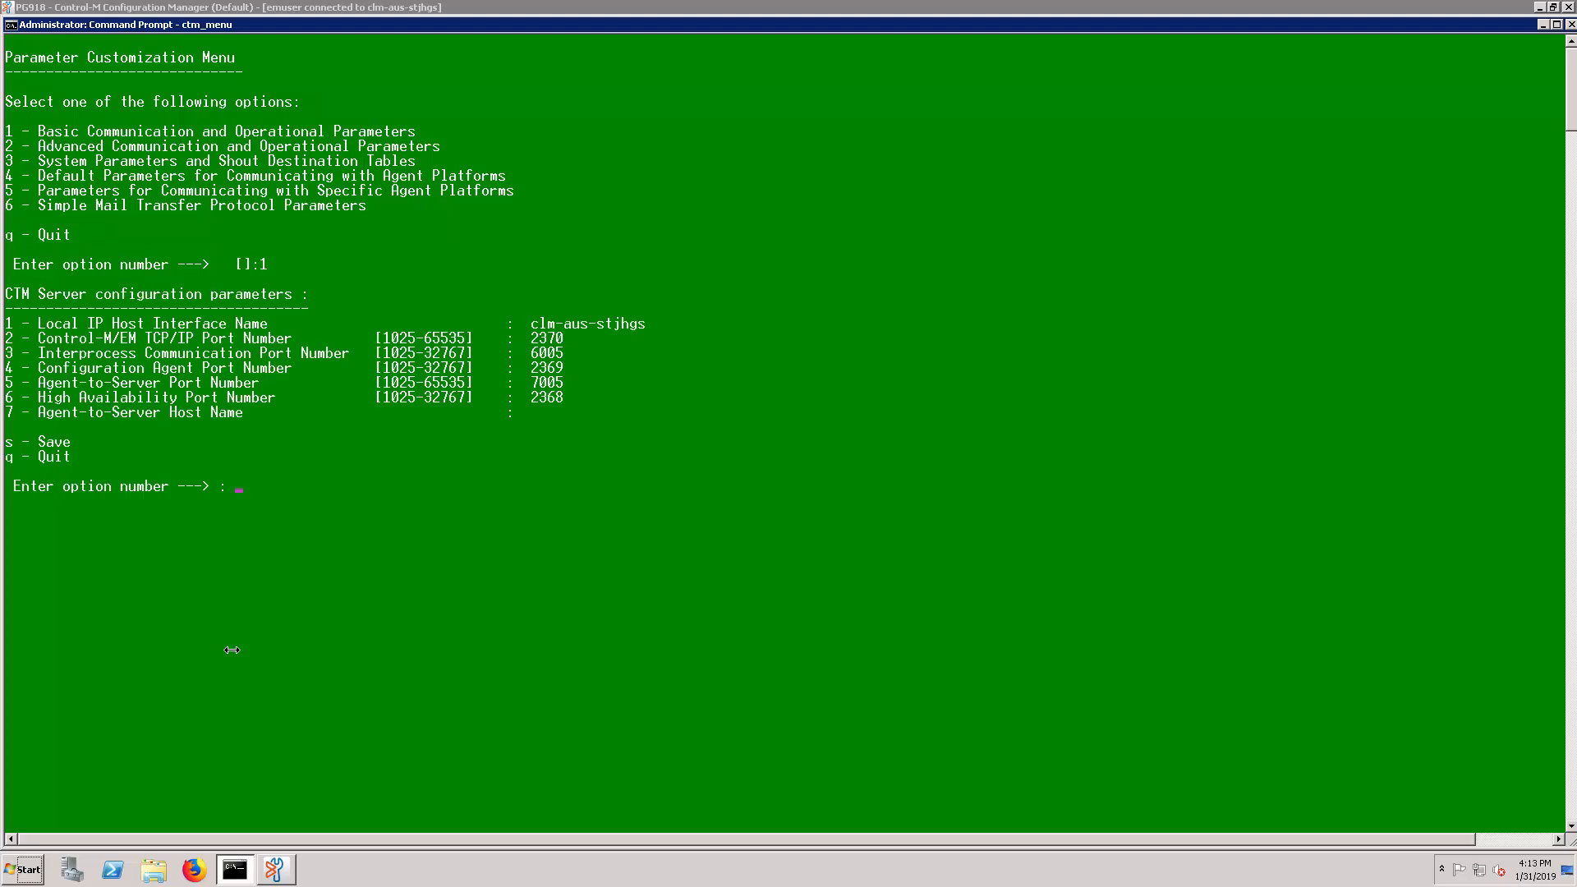
pyautogui.write('q')
# - Review the server's agent-to-server port 7005, then exit ctm_menu to the command prompt
pyautogui.press('Return')
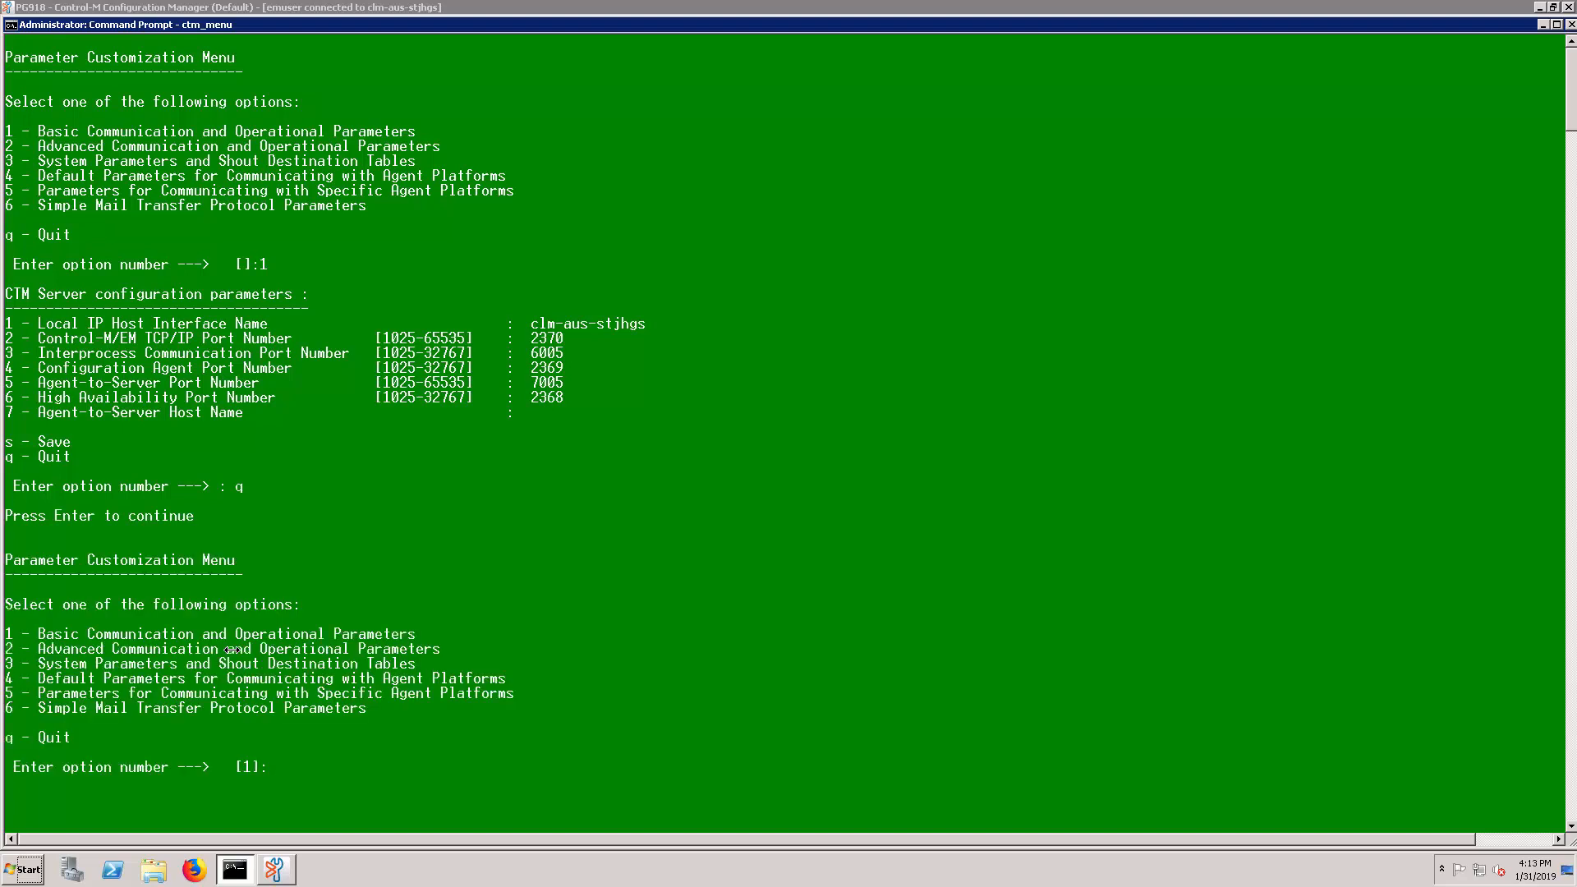
pyautogui.write('q')
pyautogui.press('Return')
pyautogui.write('q')
pyautogui.press('Return')
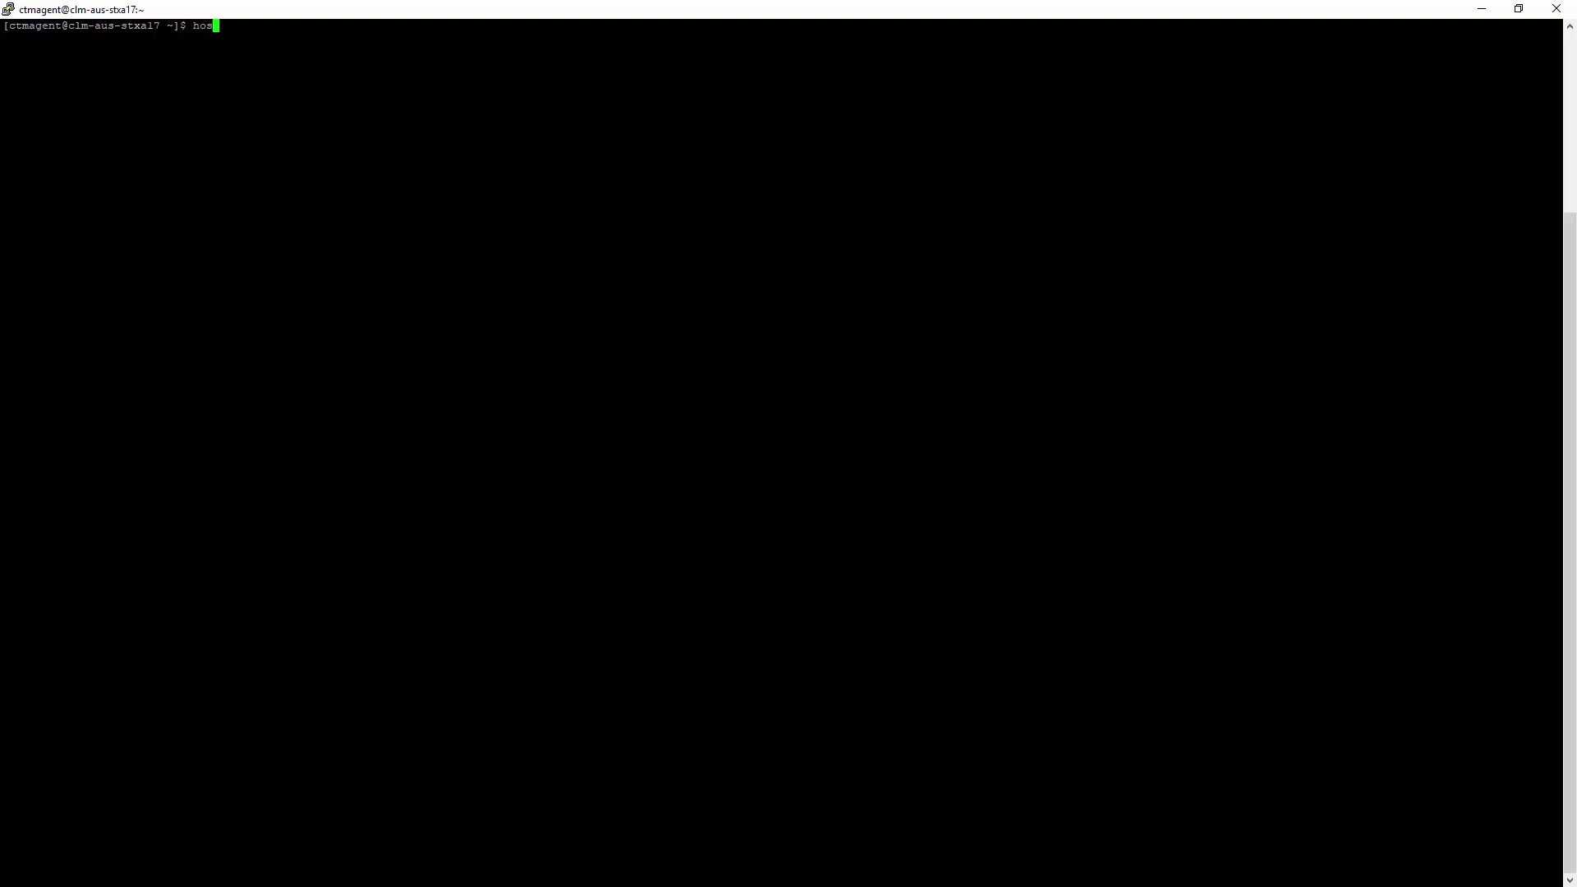
pyautogui.write('name')
pyautogui.write('e')
# - Check the agent hostname and that port 7006 is listening with netstat -an|grep 7006
pyautogui.press('Return')
pyautogui.write('net')
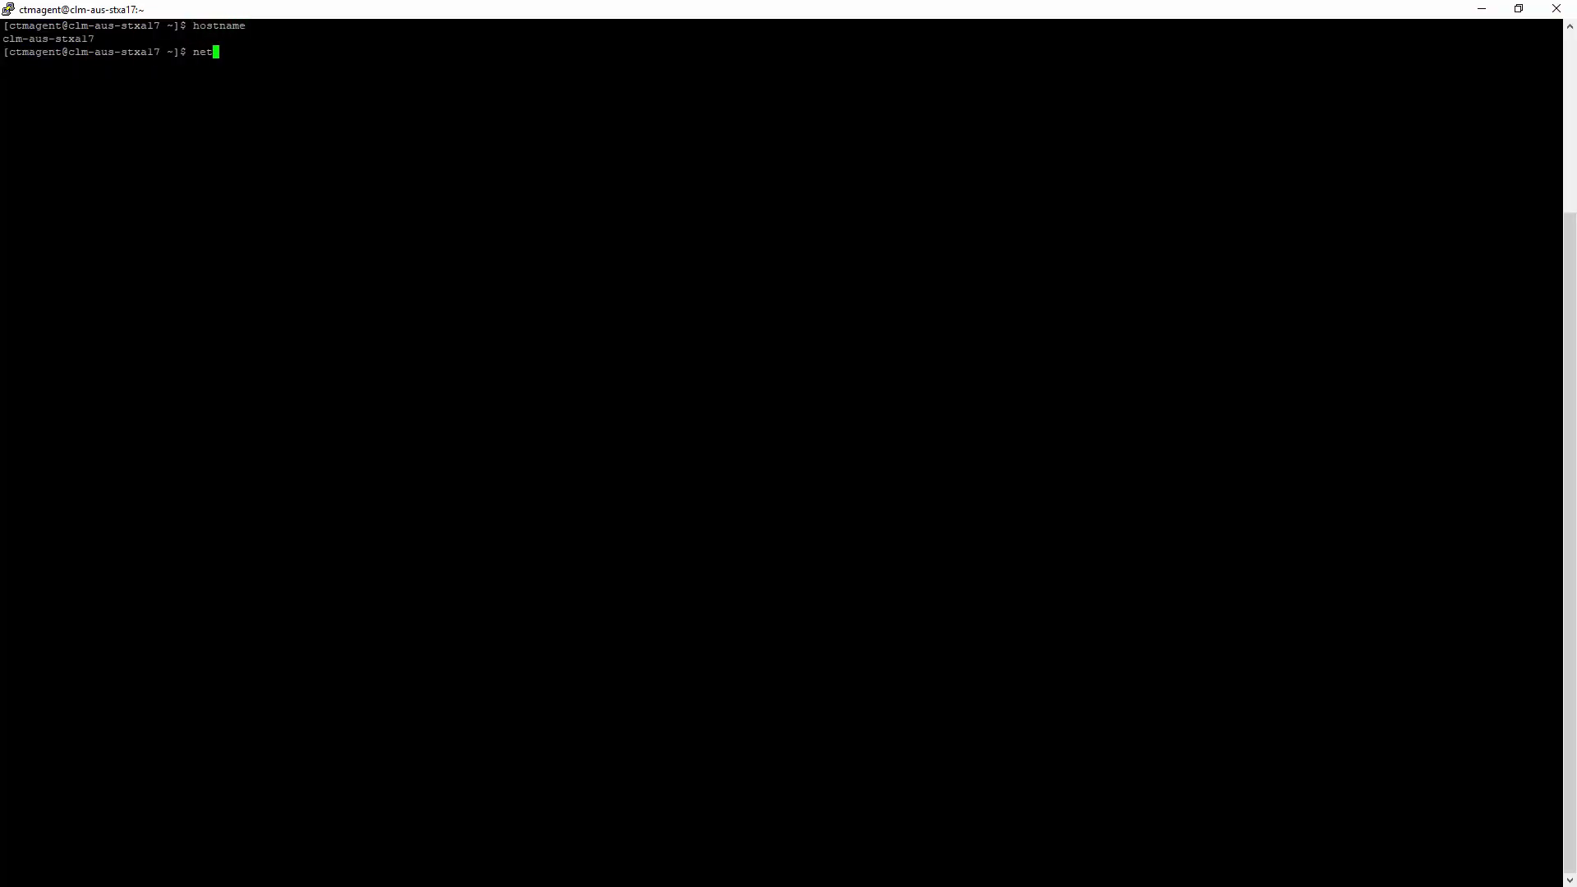
pyautogui.write('stat ')
pyautogui.write('-an')
pyautogui.write('|grep 7')
pyautogui.write('006')
pyautogui.press('Return')
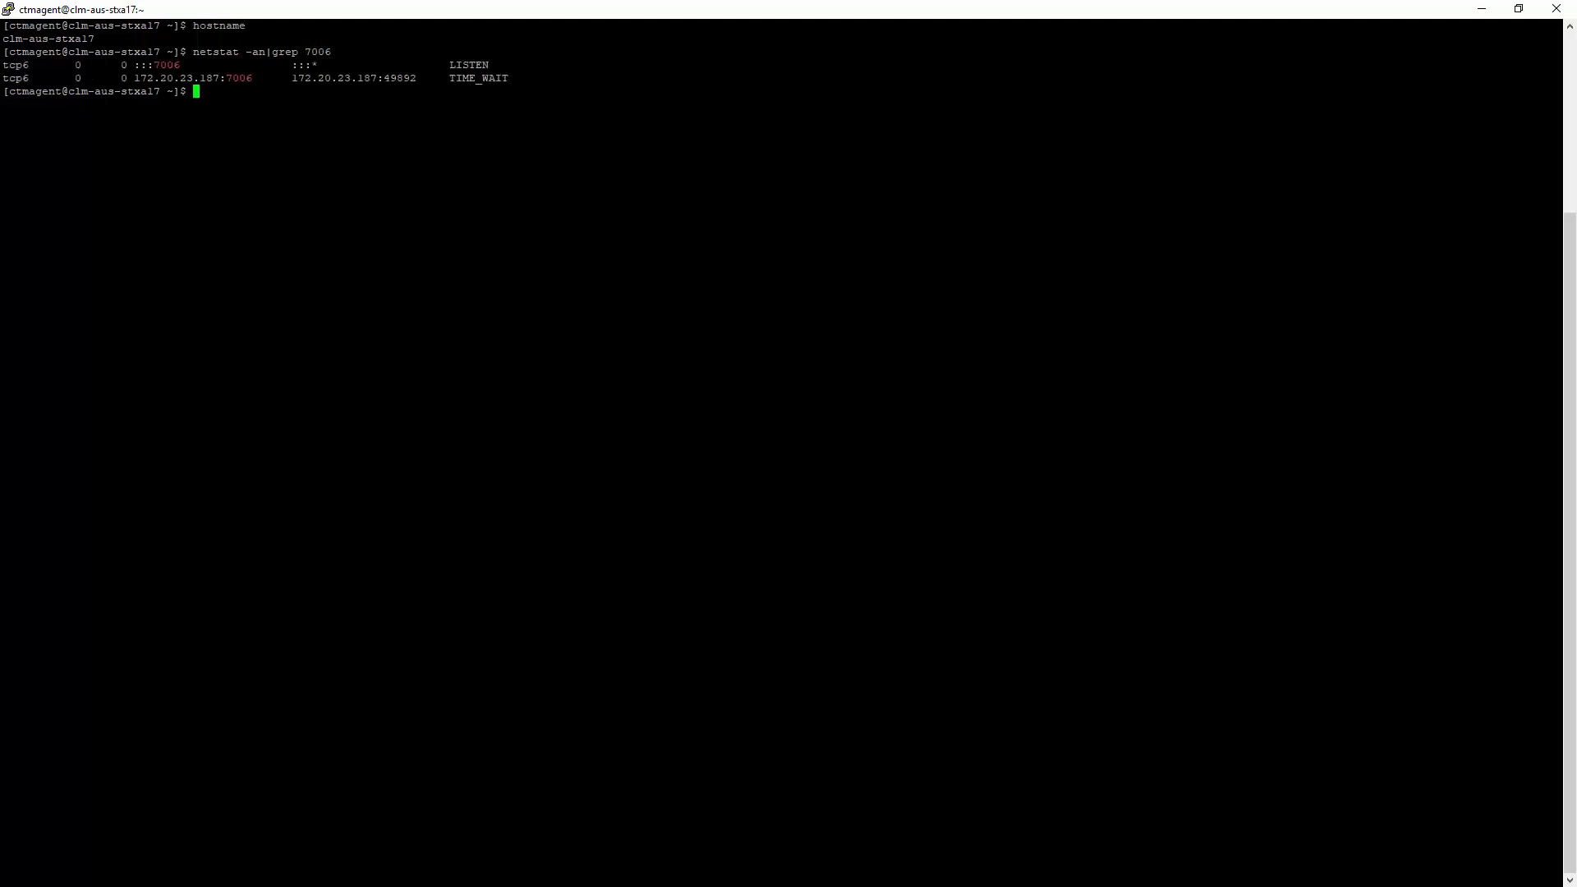
pyautogui.write('t')
pyautogui.write('elne')
pyautogui.write('t')
# - Telnet to the agent host on port 7006 to confirm it connects, quit telnet and clear the screen
pyautogui.doubleClick(39, 37)
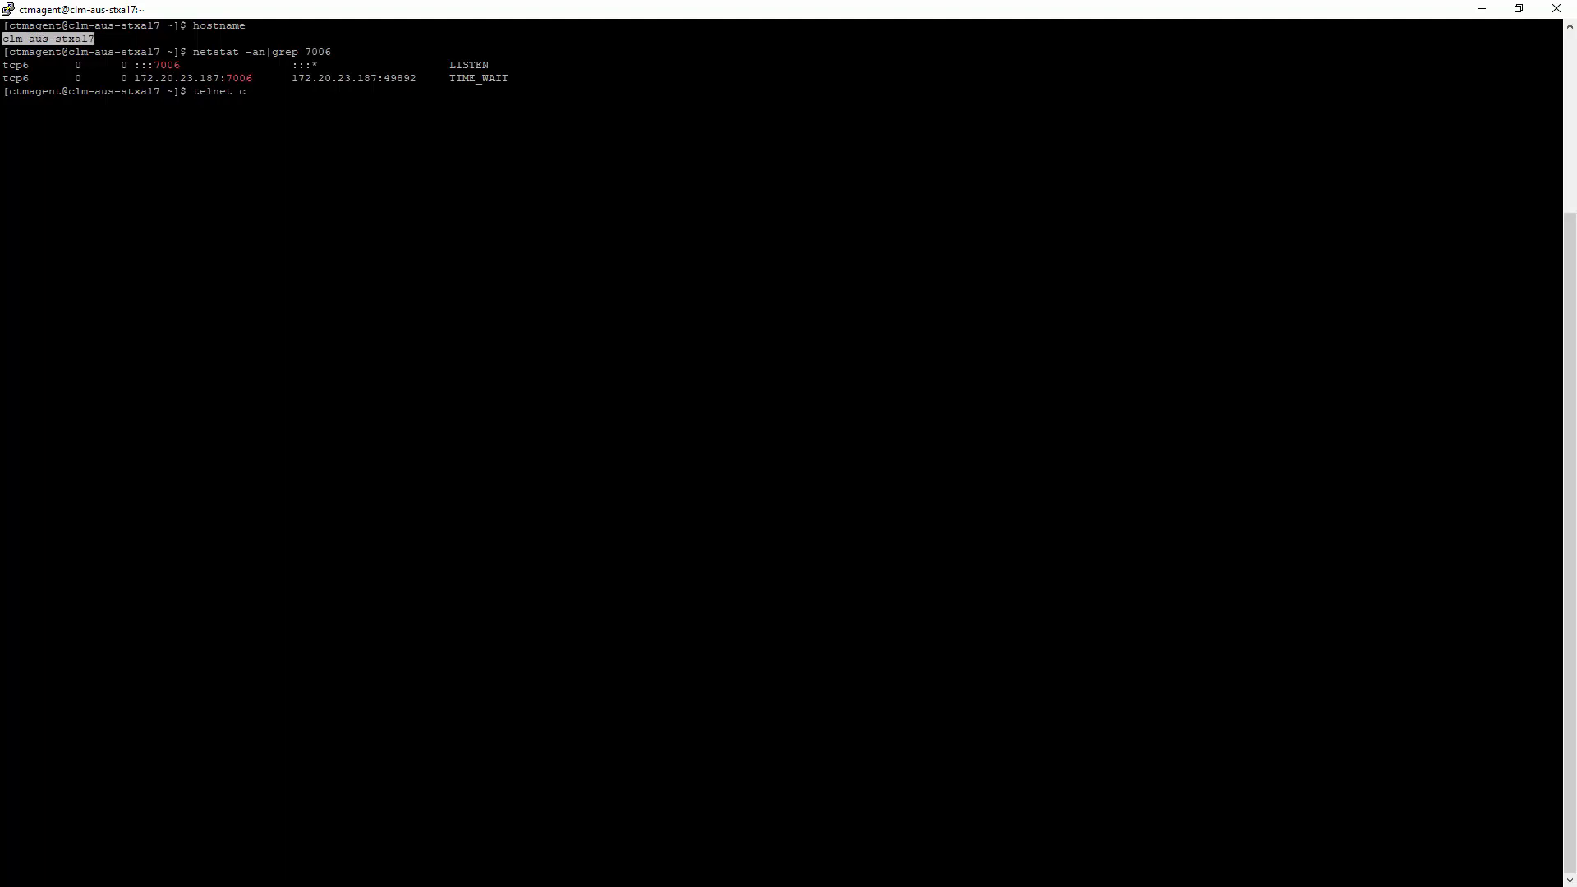
pyautogui.write('clm-aus-stxal7')
pyautogui.write(' 70')
pyautogui.write('06')
pyautogui.press('Return')
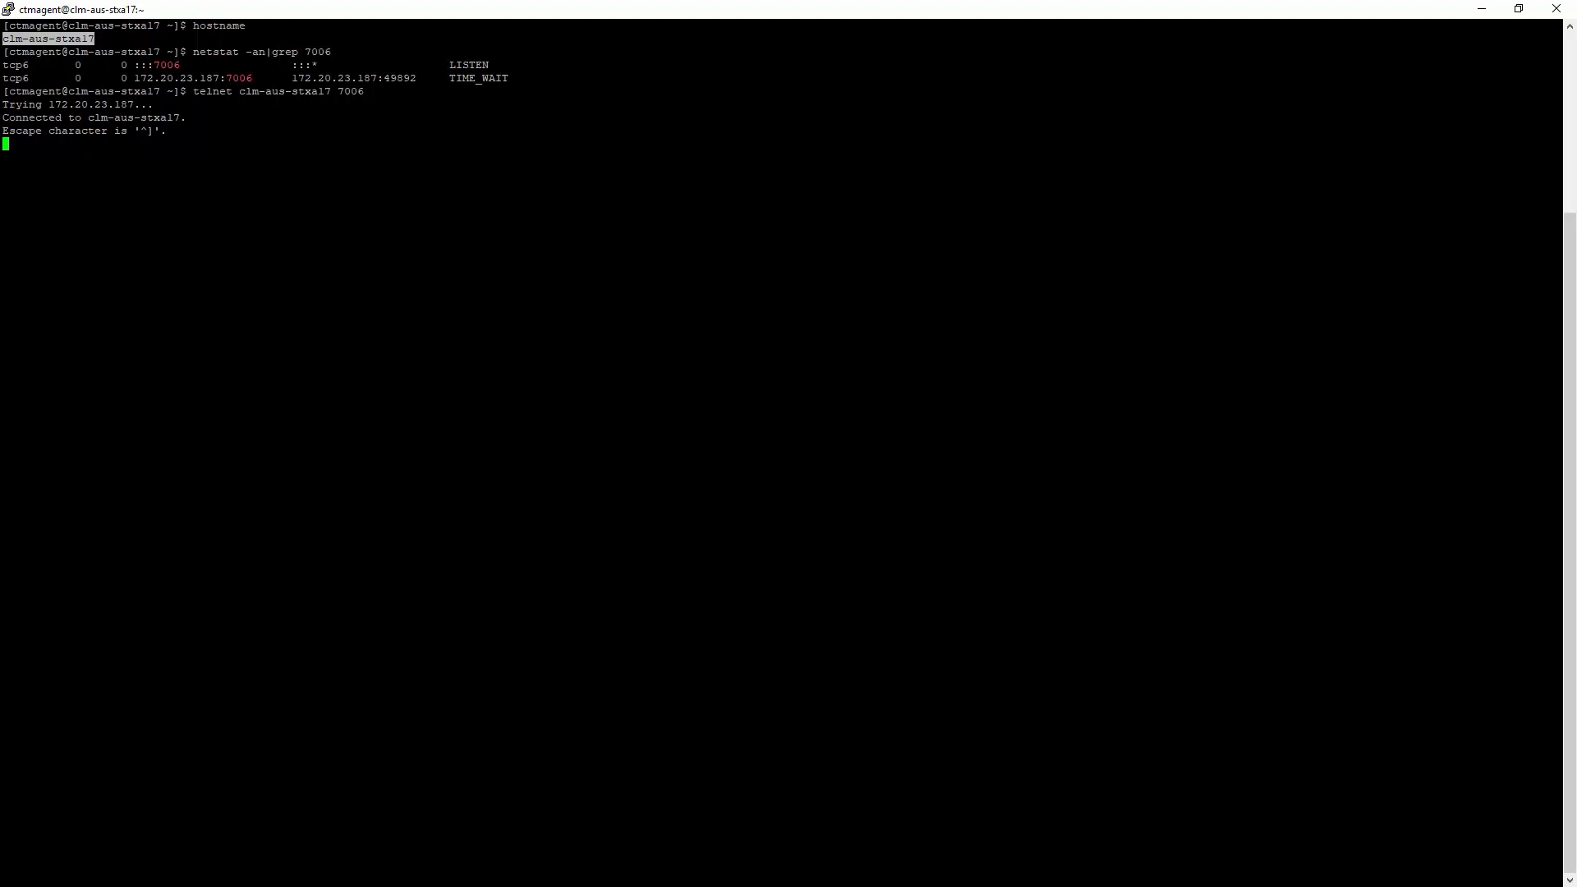
pyautogui.hotkey('ctrl', ']')
pyautogui.write('quit')
pyautogui.press('Return')
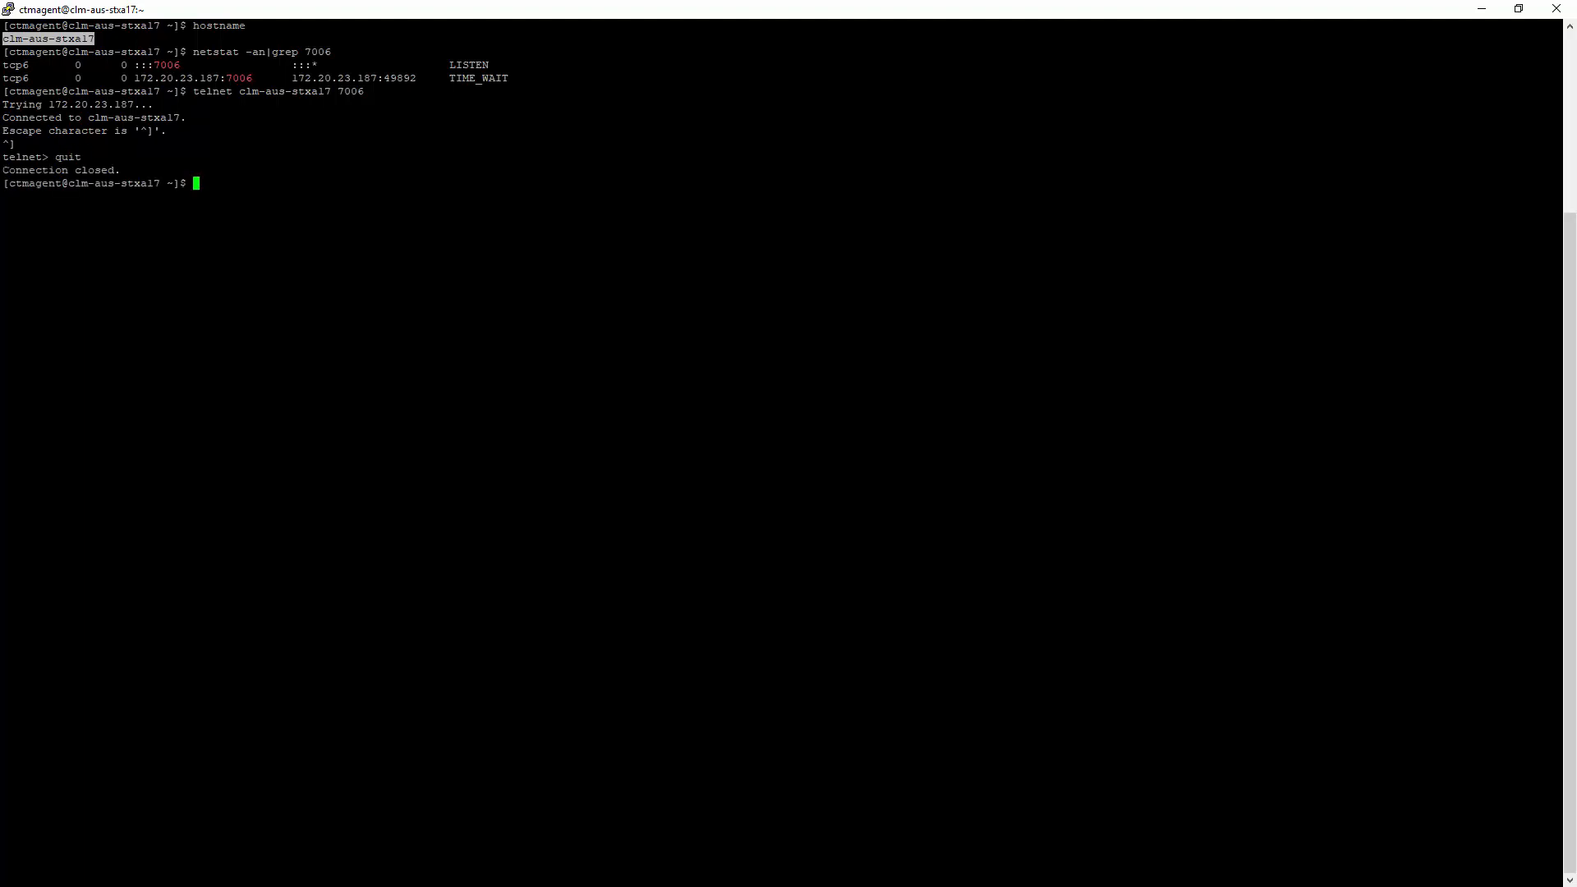
pyautogui.write('clear')
pyautogui.press('Return')
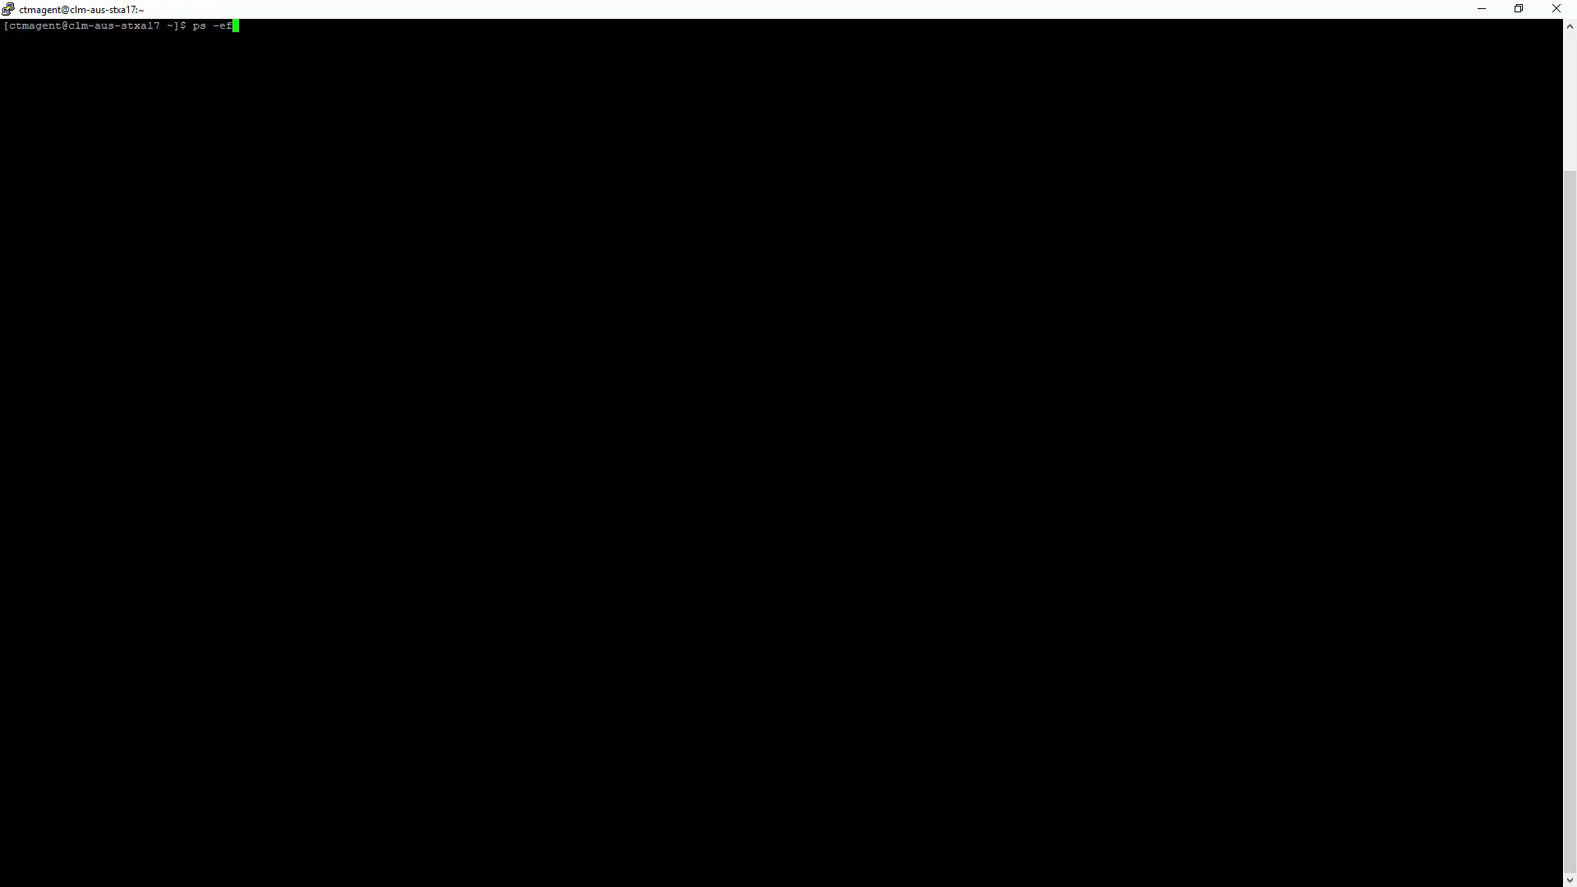
pyautogui.write(' | grep')
pyautogui.write(' p_ctm')
# - Run ps -ef | grep p_ctm, finding no Control-M/Agent processes running
pyautogui.press('Return')
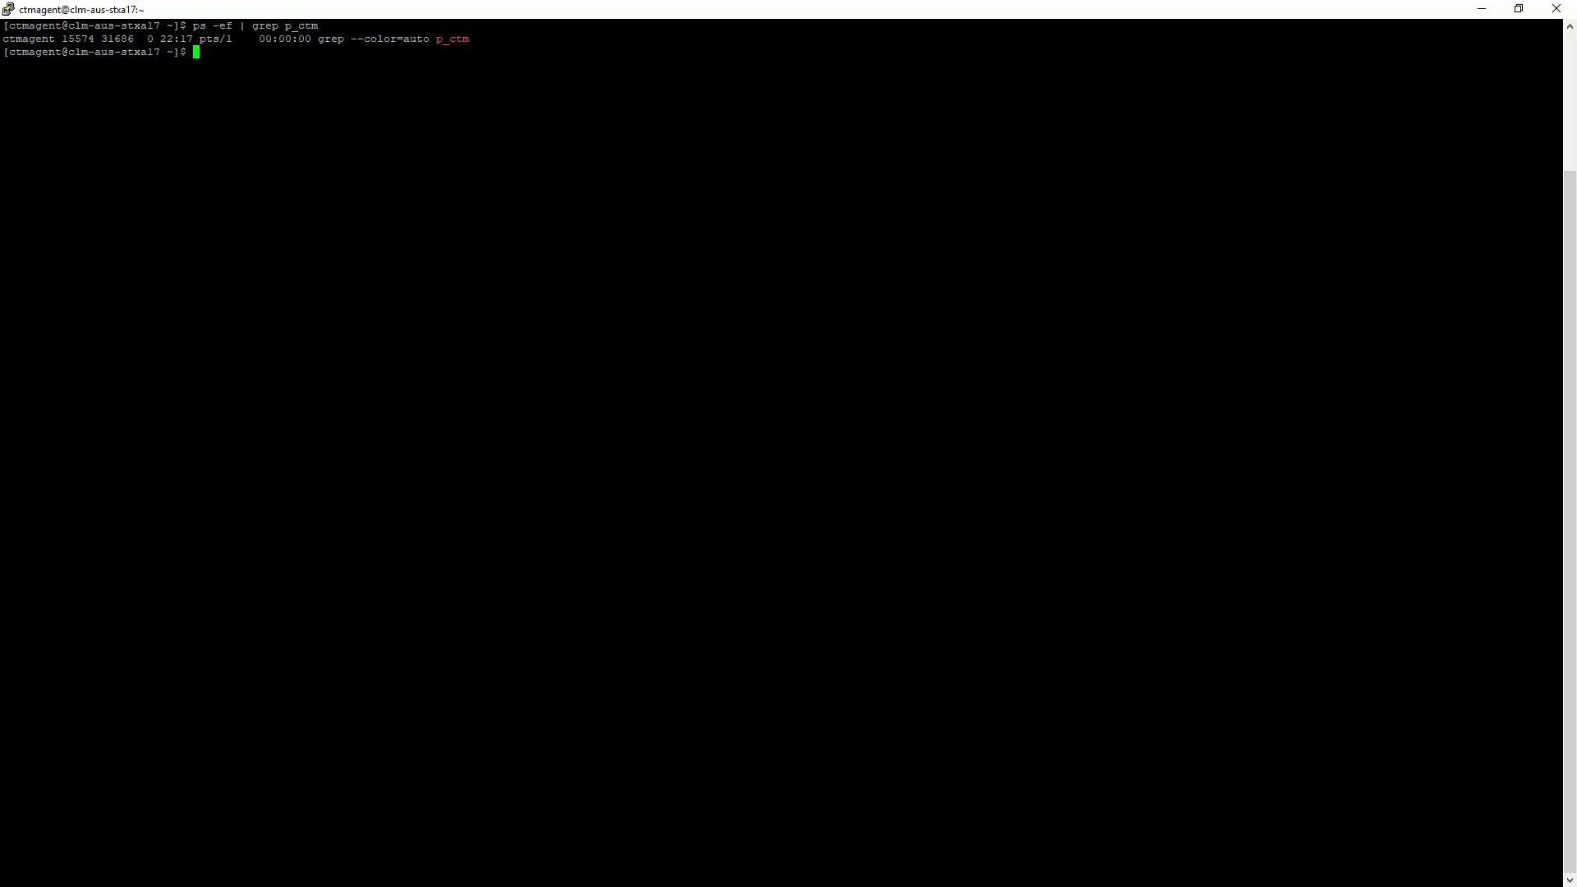
# - Review ctmagcfg ports 7005/7006 and server host clm-aus-stjhgs, quit, and recheck for p_ctm processes
pyautogui.hotkey('ctrl', 'l')
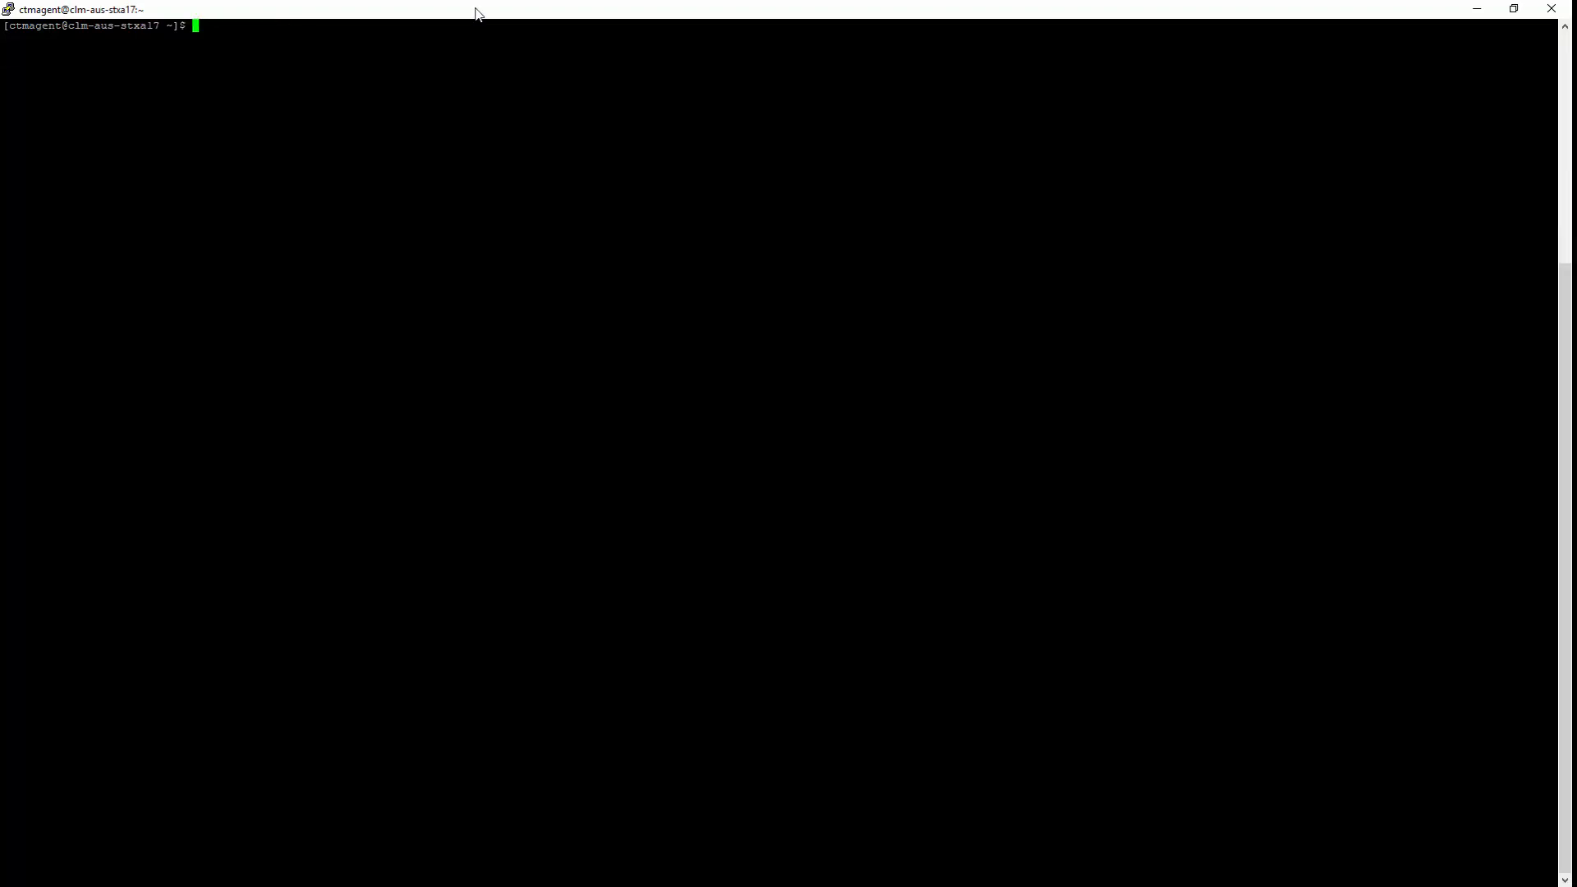
pyautogui.write('ctmagcfg')
pyautogui.press('Return')
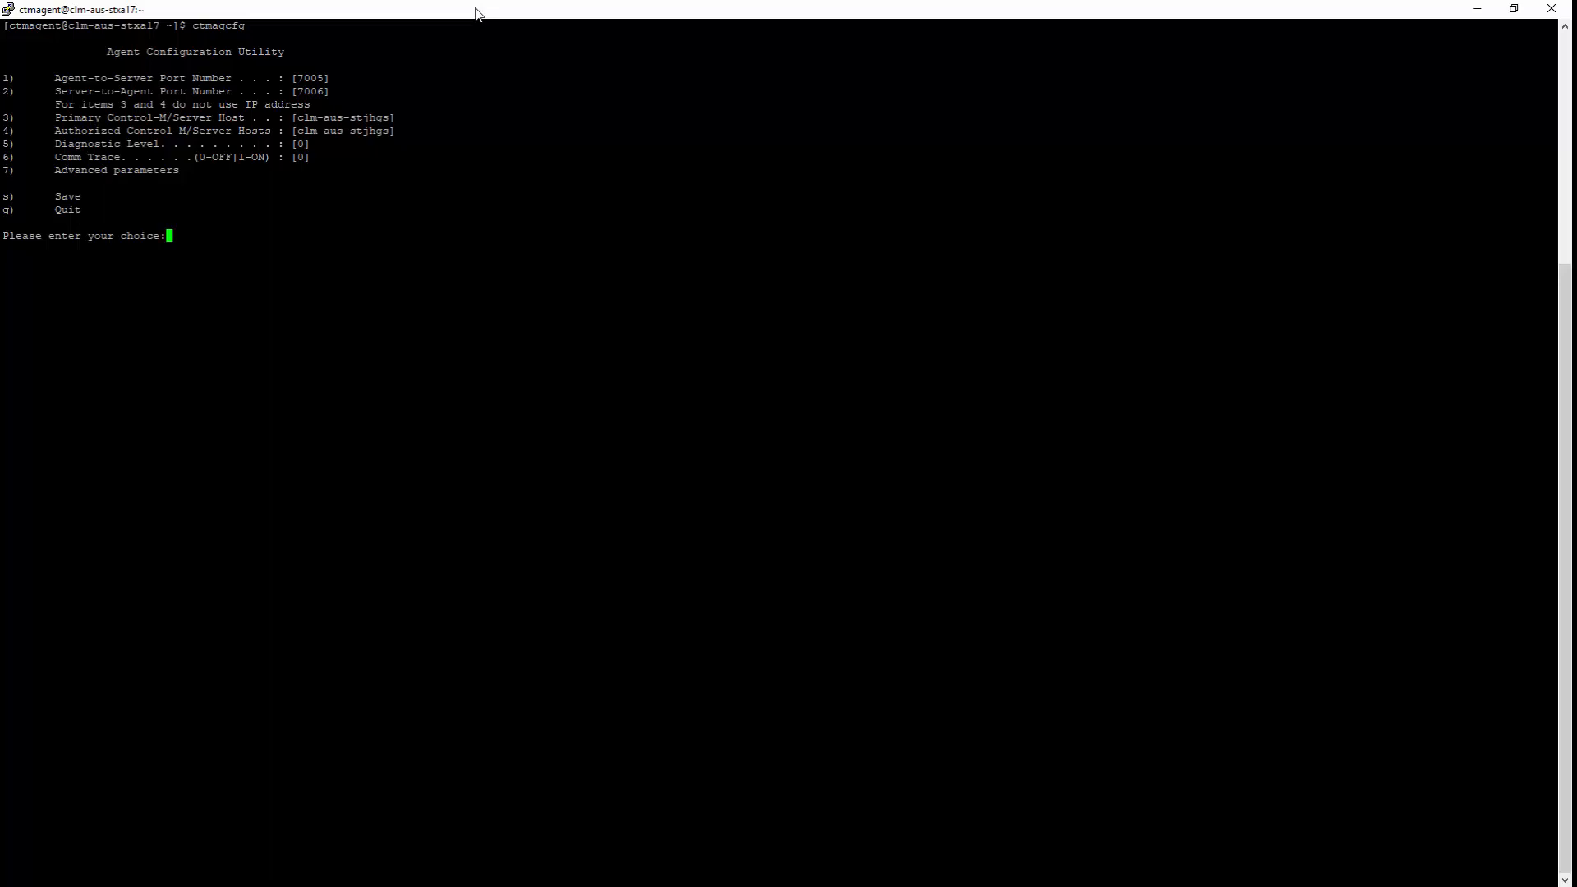
pyautogui.write('q')
pyautogui.press('Return')
pyautogui.write('clear')
pyautogui.press('Return')
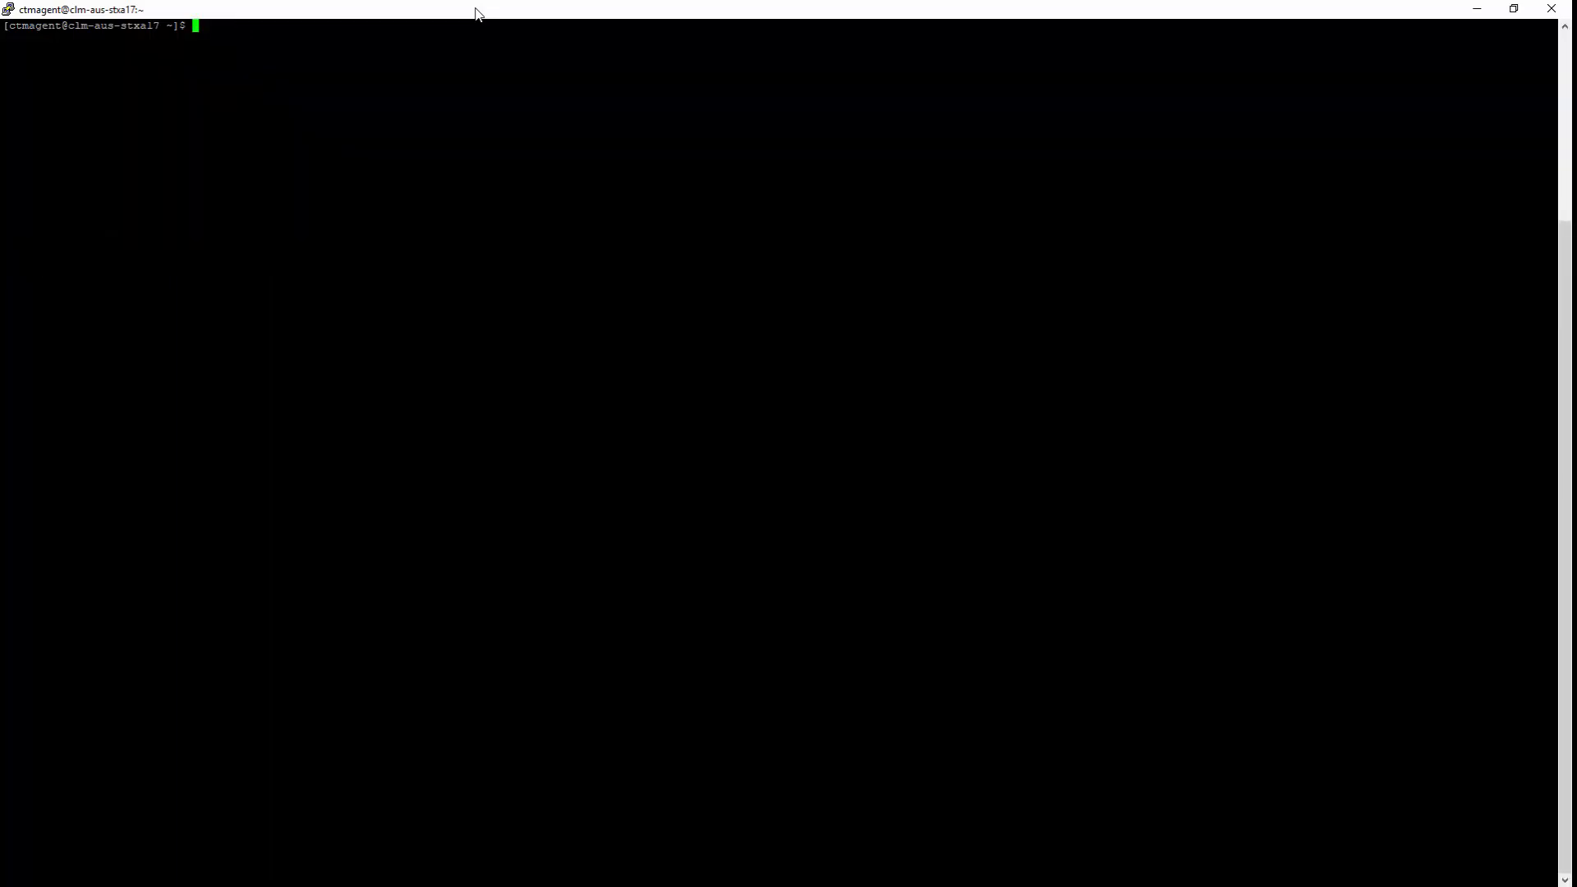
pyautogui.write('ps -')
pyautogui.write('ef | grep p_ctm')
pyautogui.press('Return')
pyautogui.write('start')
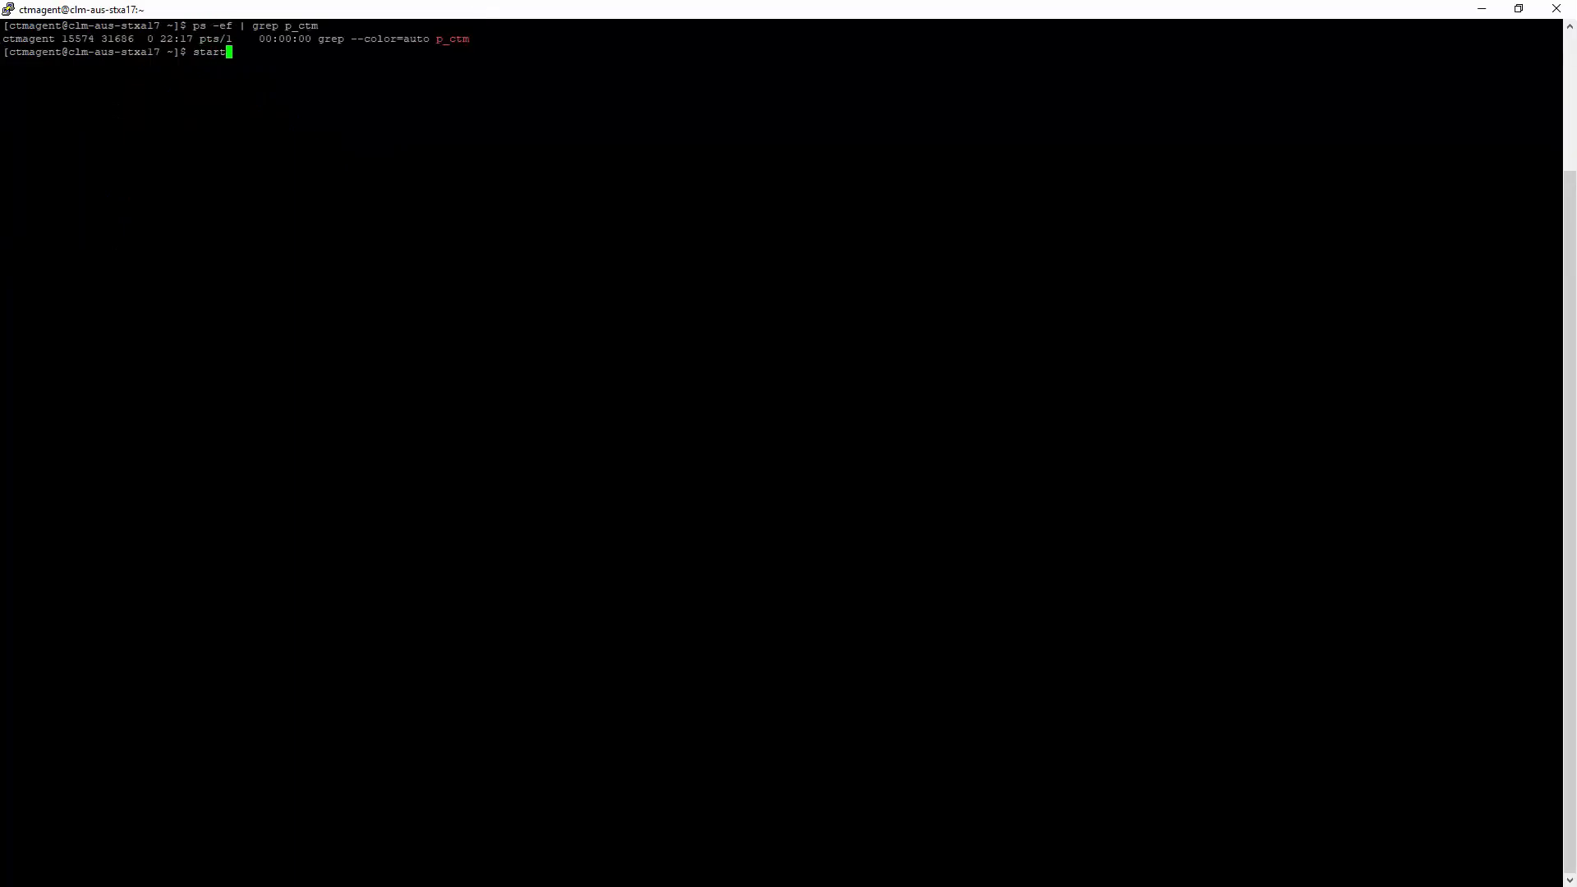
pyautogui.write('-ag')
# - Run start-ag with default username, find port 7006 busy, recheck ctmagcfg and confirm port 7016 unused via netstat
pyautogui.press('Return')
pyautogui.press('Return')
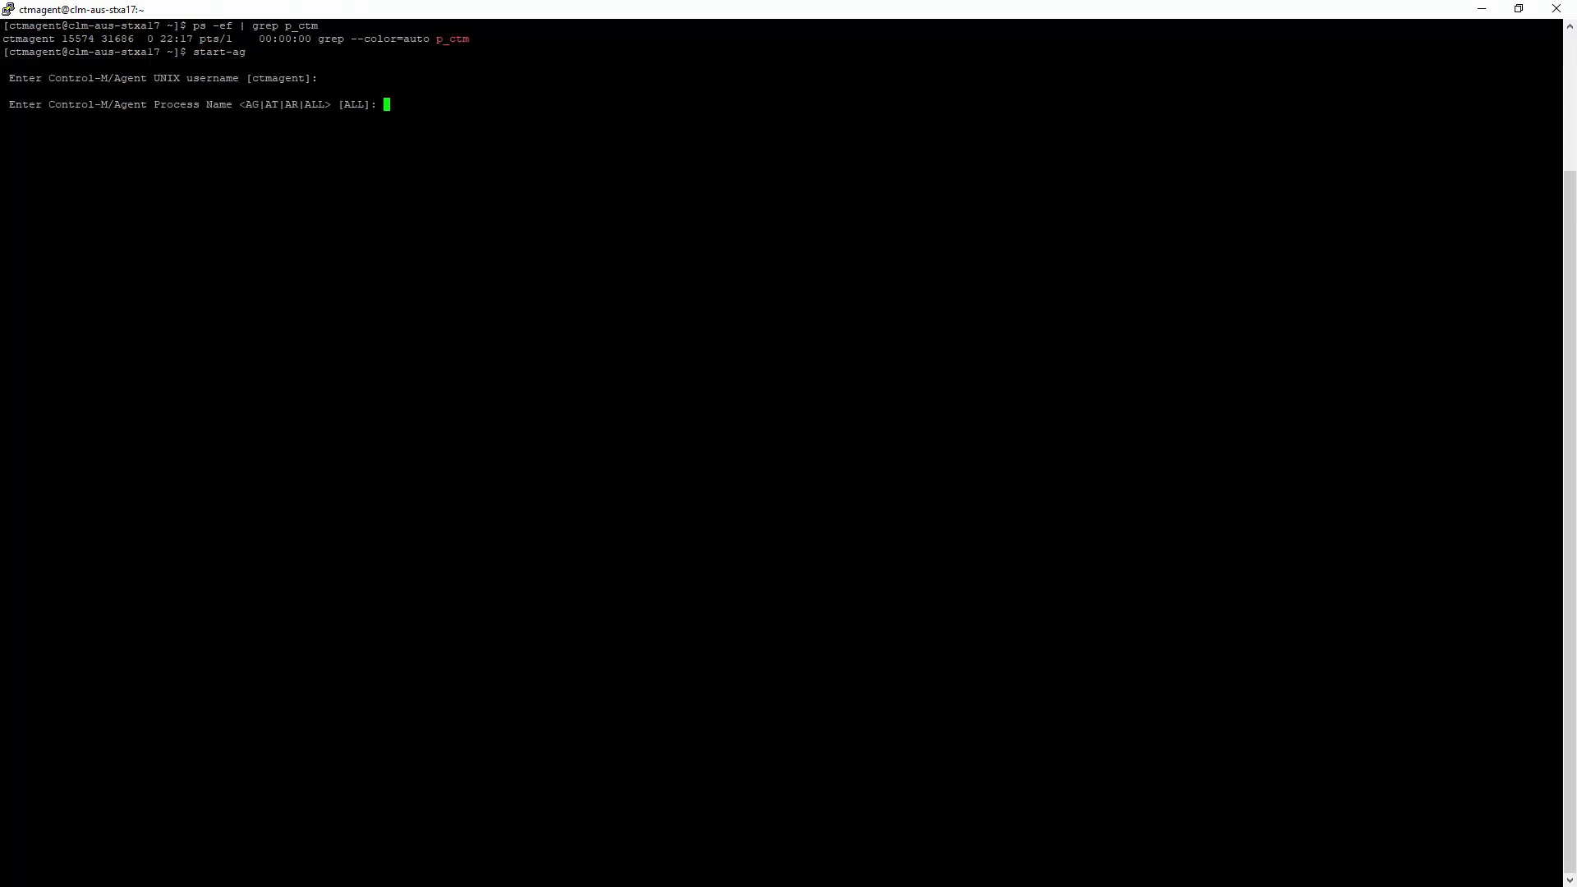
pyautogui.press('Return')
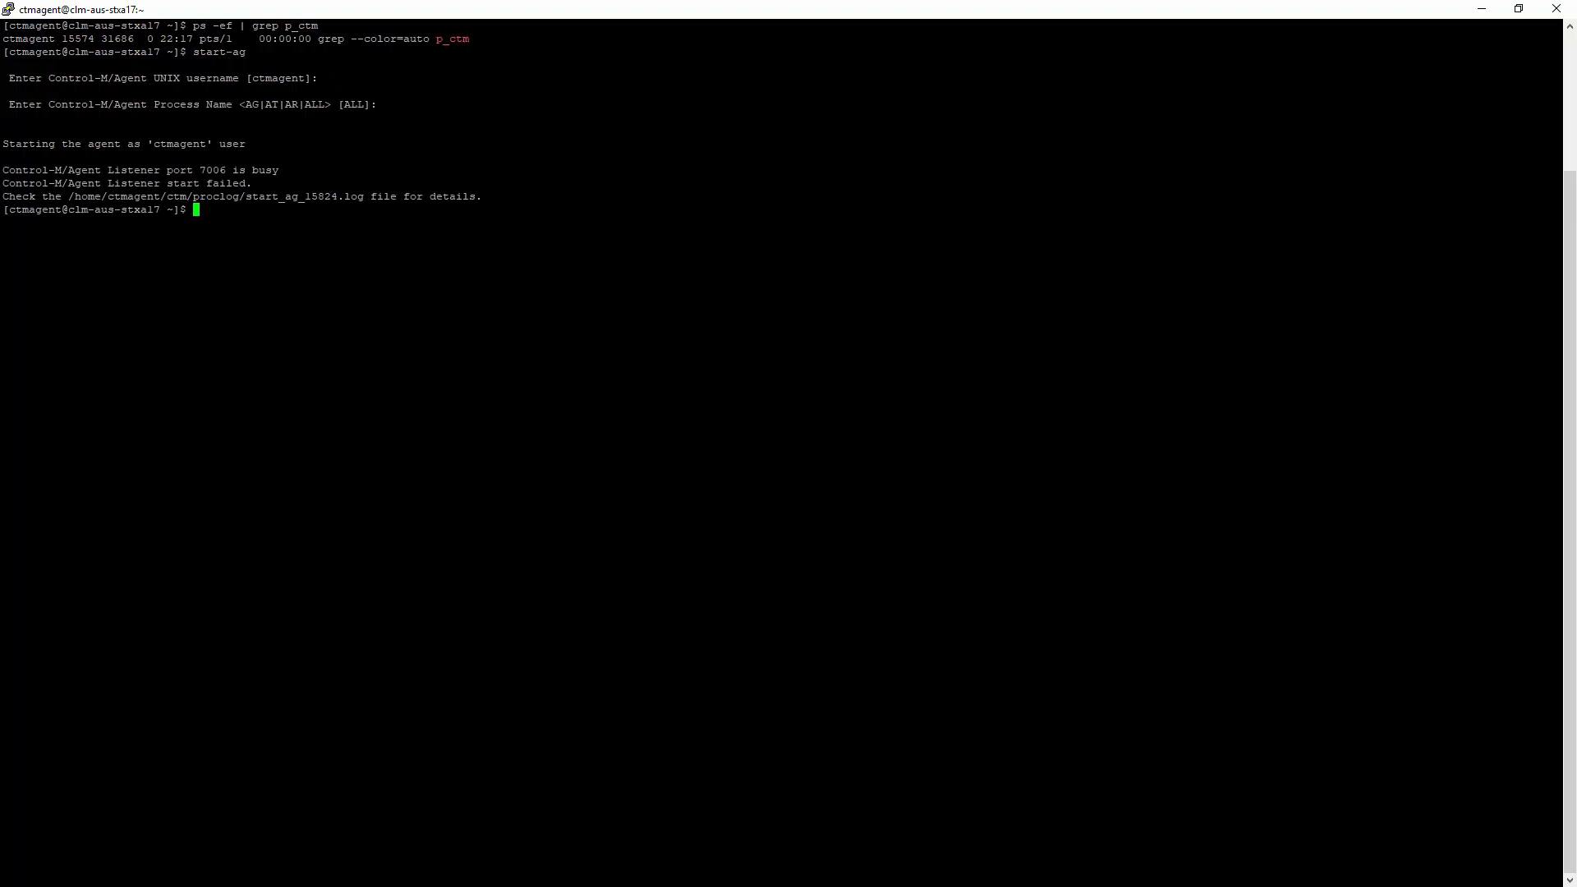
pyautogui.write('clear')
pyautogui.press('Return')
pyautogui.write('ctmagcfg')
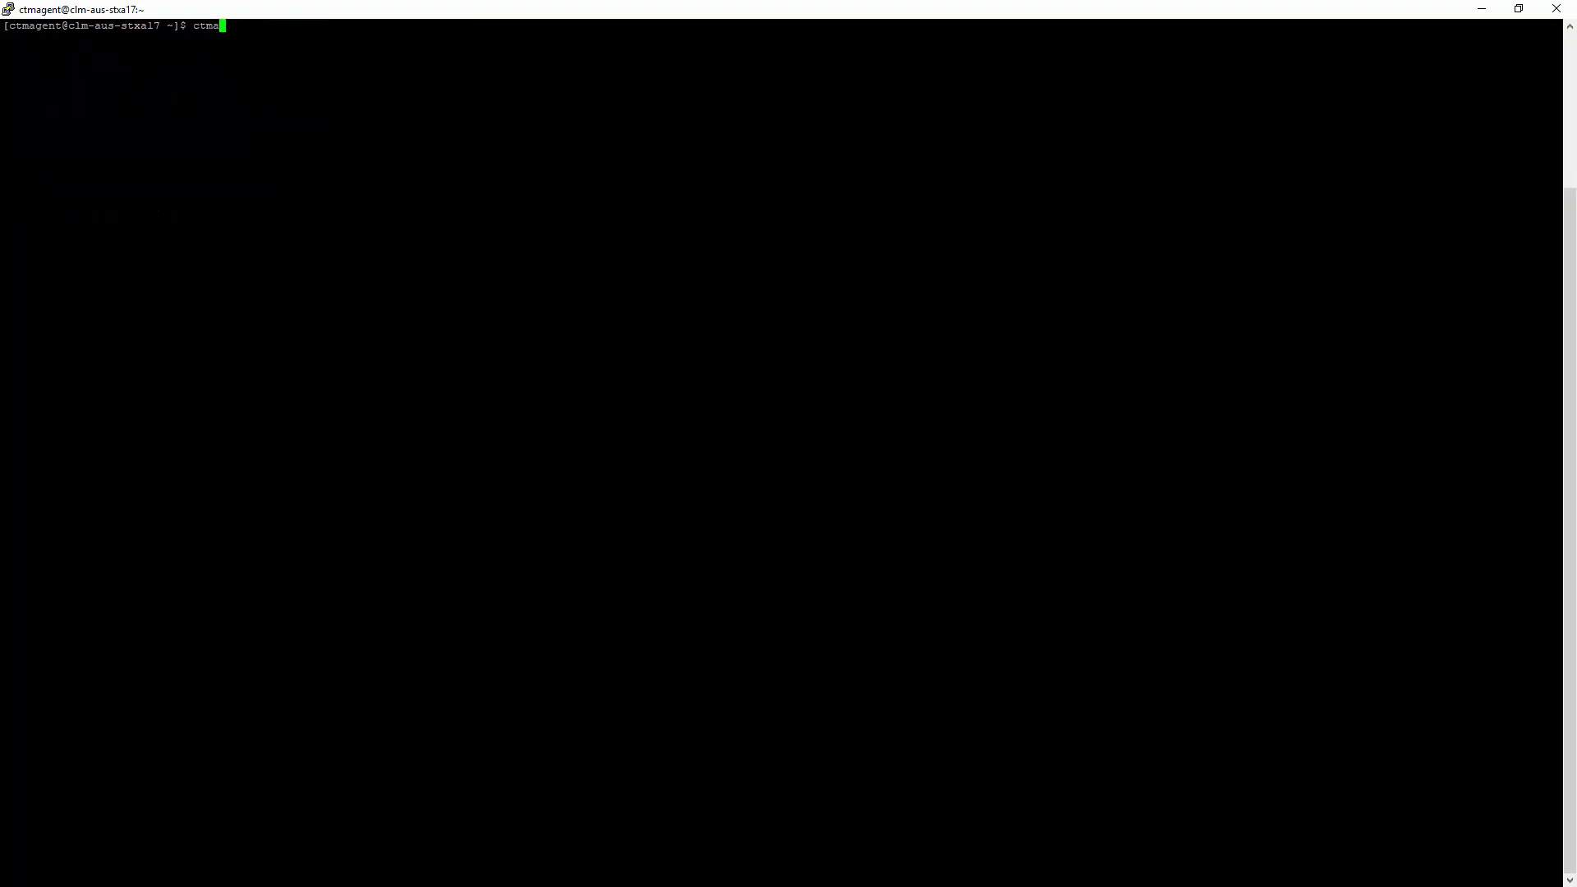
pyautogui.press('Return')
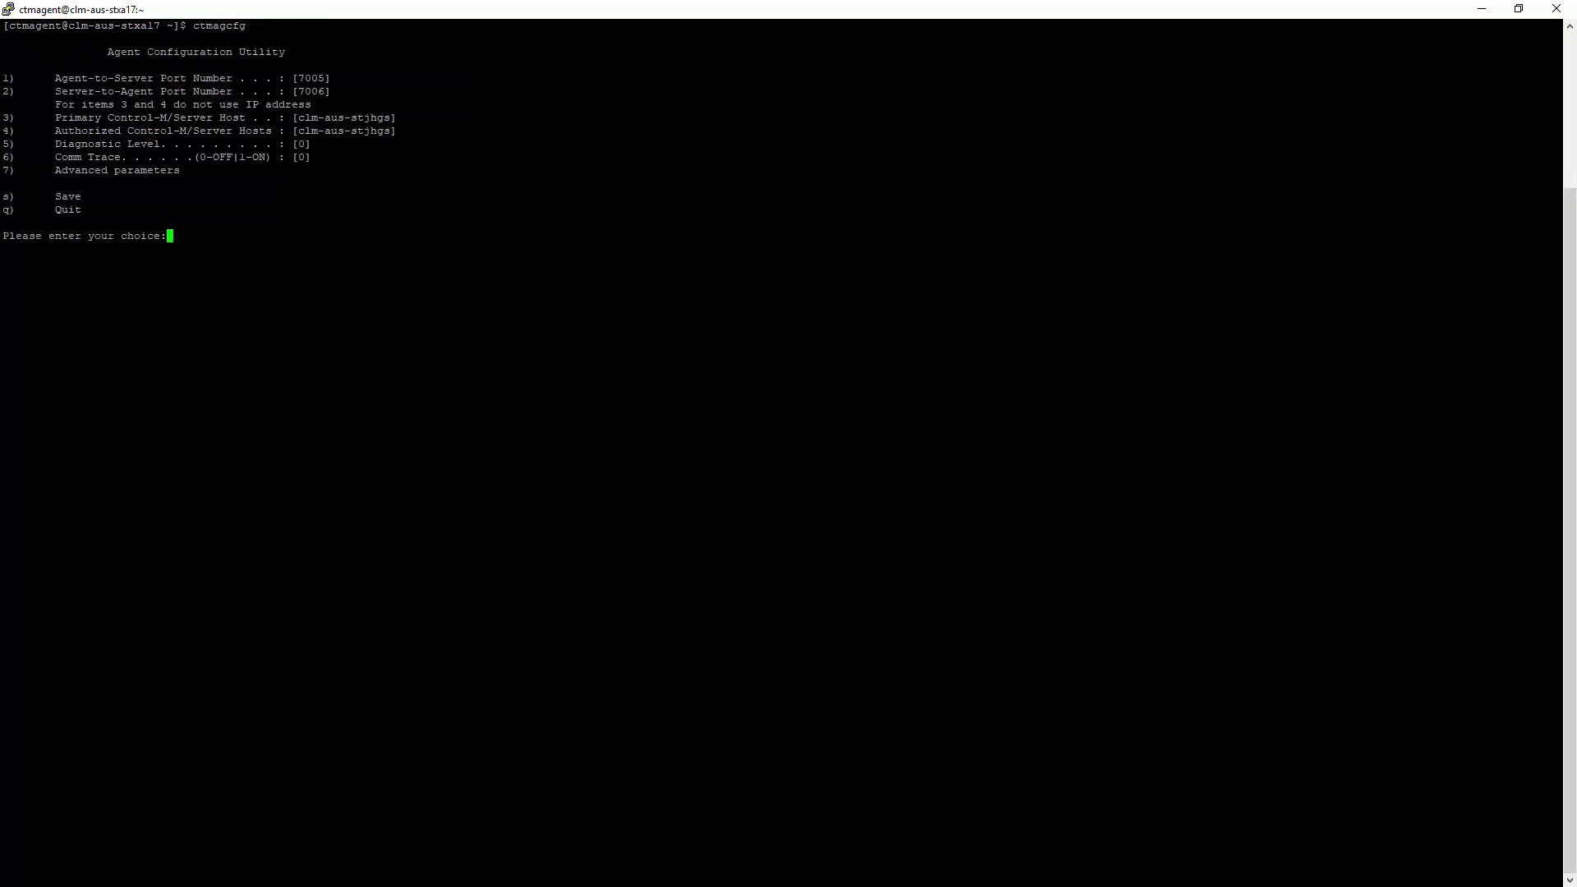
pyautogui.write('q')
pyautogui.press('Return')
pyautogui.write('nets')
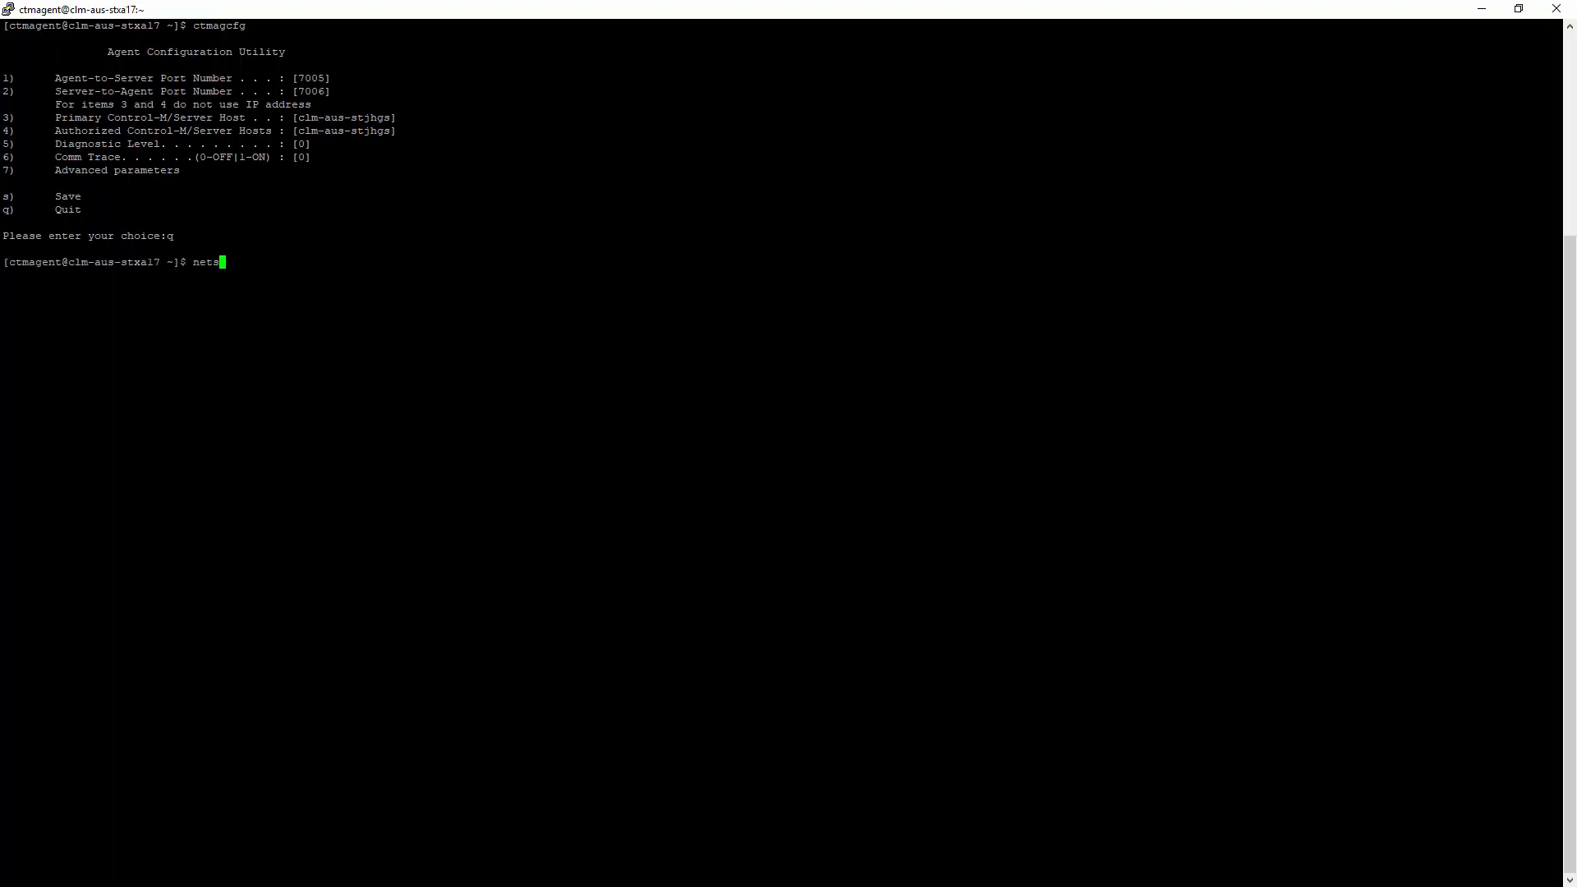
pyautogui.write('tat -an')
pyautogui.write(' | grep ')
pyautogui.write('7016')
pyautogui.press('Return')
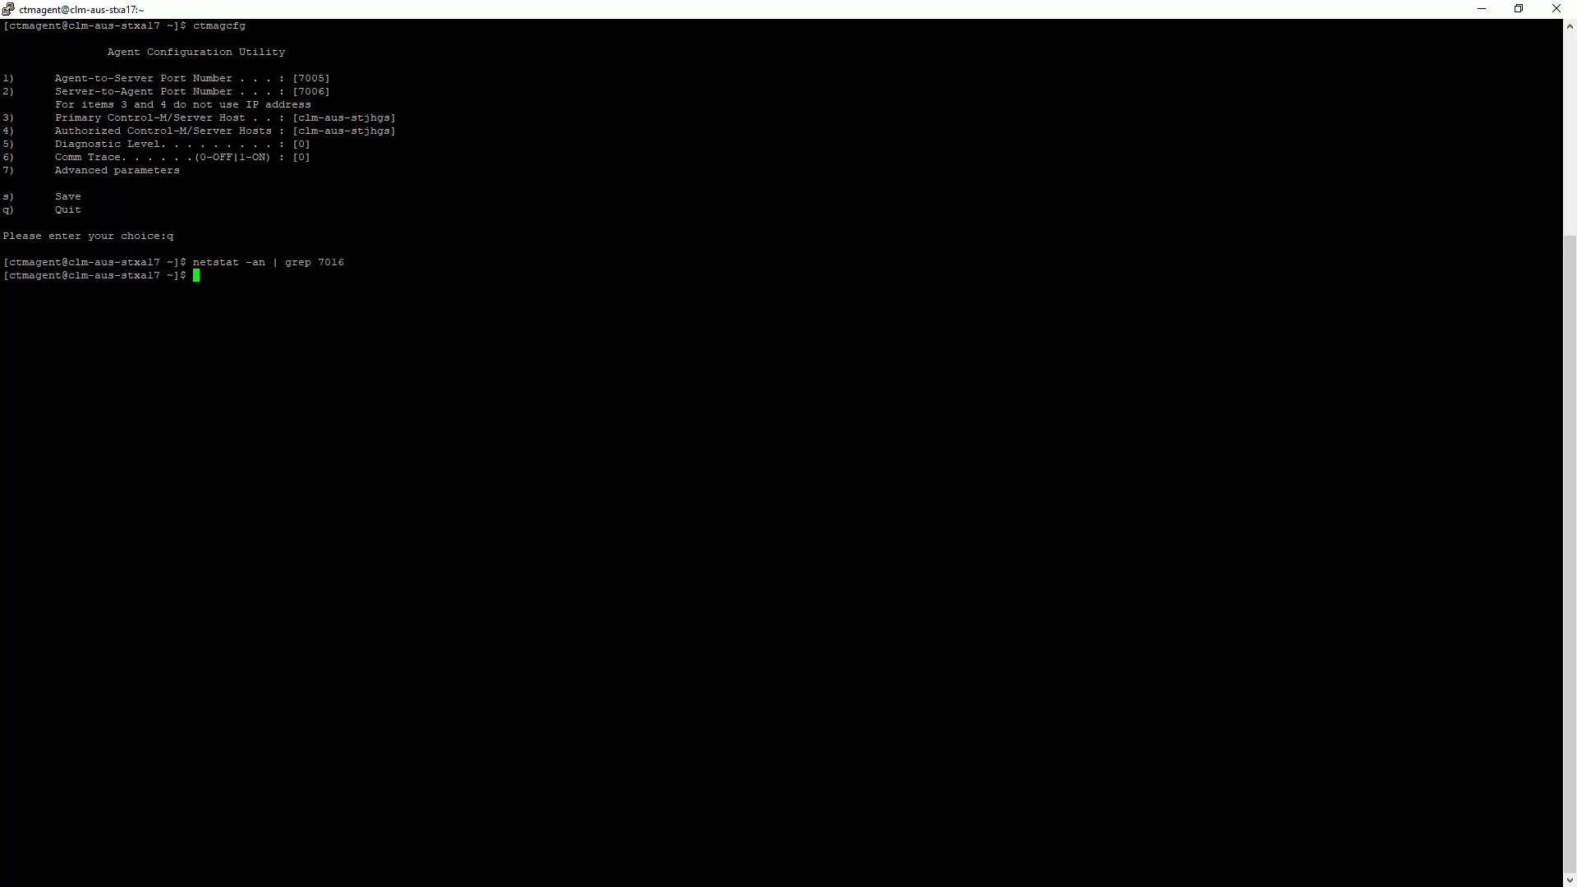
pyautogui.write('ctmagc')
pyautogui.write('fg')
# - In ctmagcfg set the Server-to-Agent port to 7016, save the configuration and quit to the shell
pyautogui.press('Return')
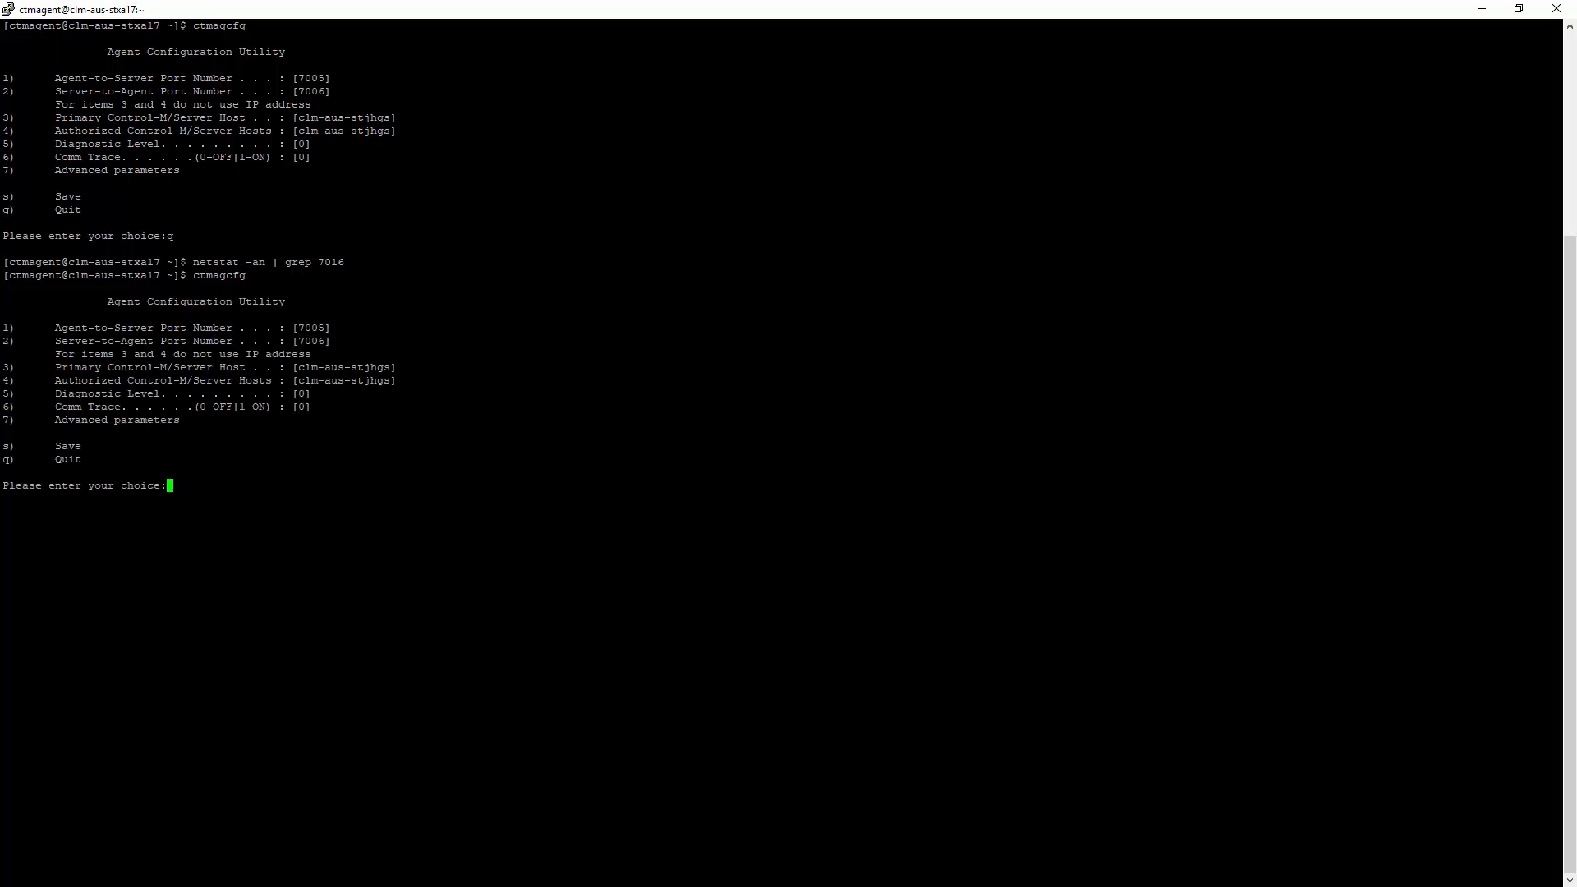
pyautogui.write('2')
pyautogui.press('Return')
pyautogui.write('70')
pyautogui.write('16')
pyautogui.press('Return')
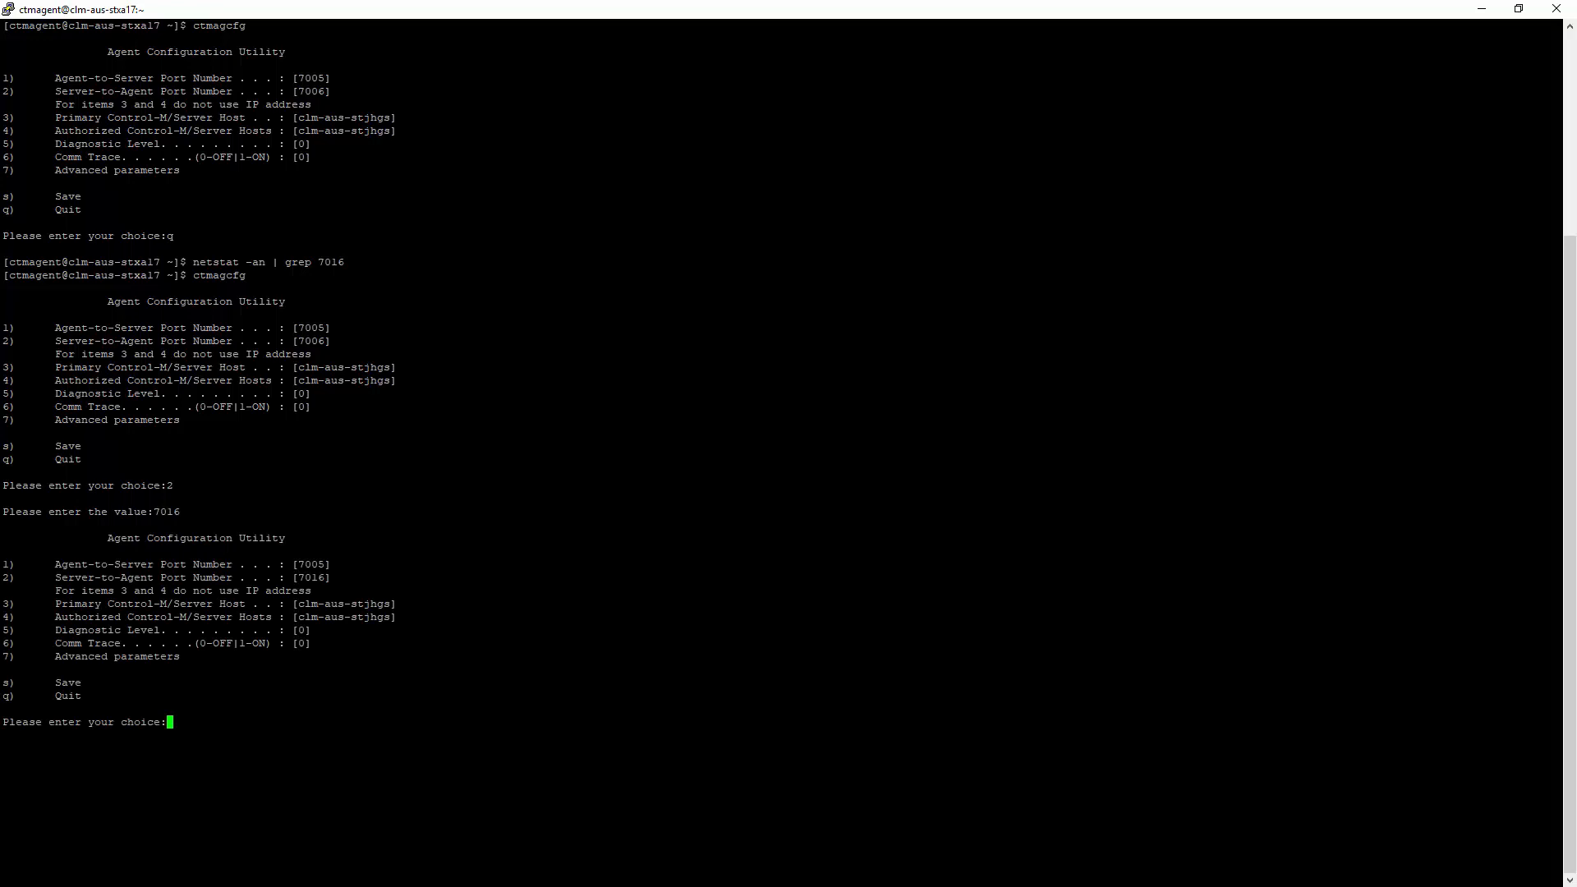
pyautogui.write('s')
pyautogui.press('Return')
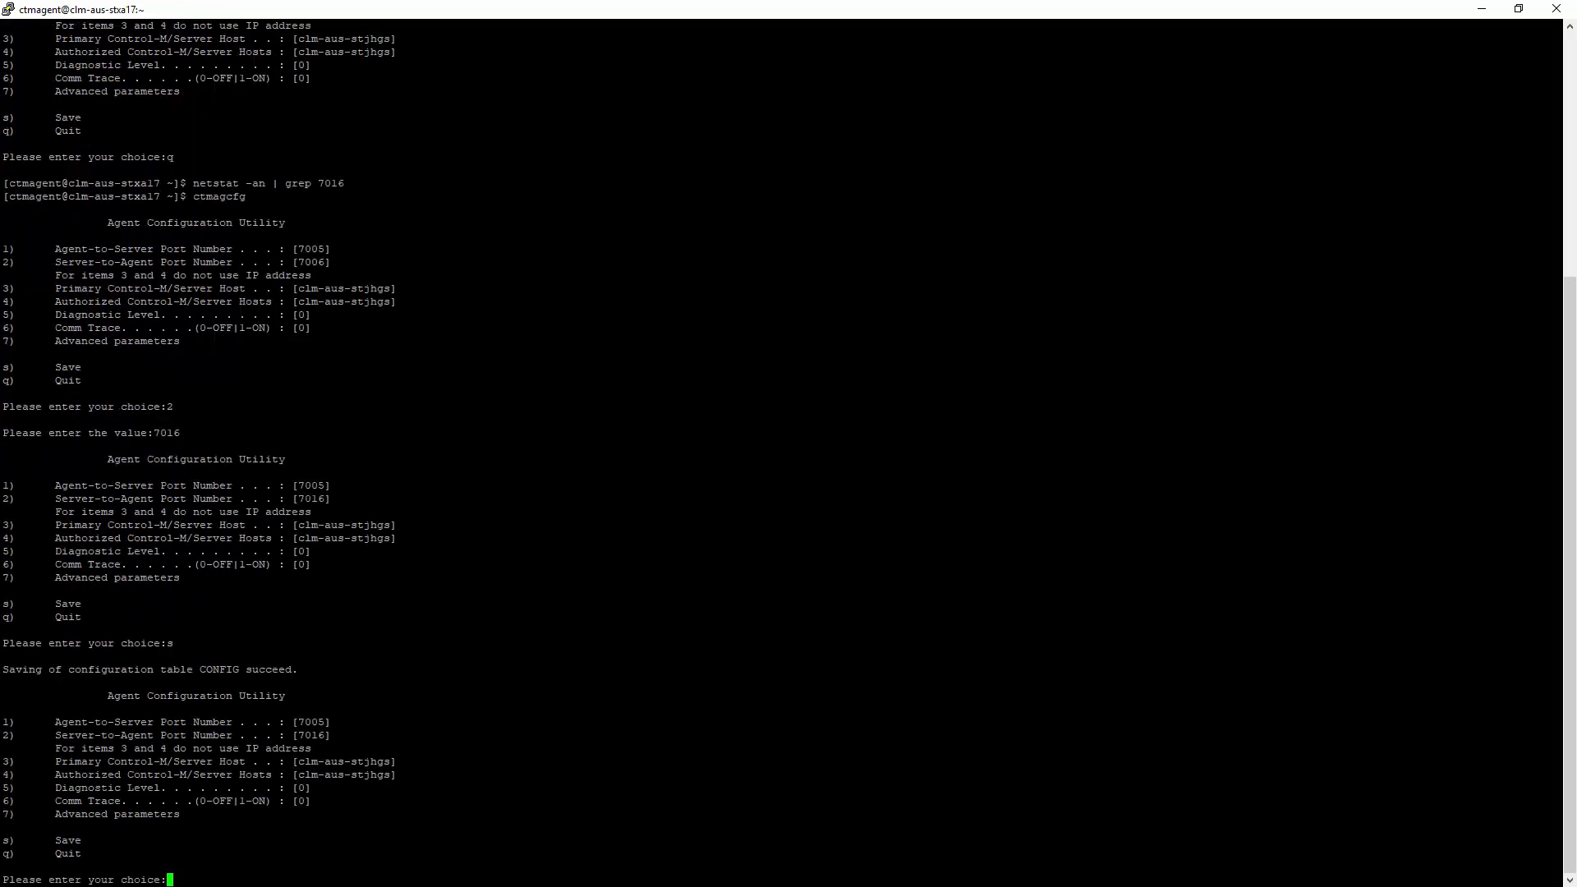
pyautogui.write('q')
pyautogui.press('Return')
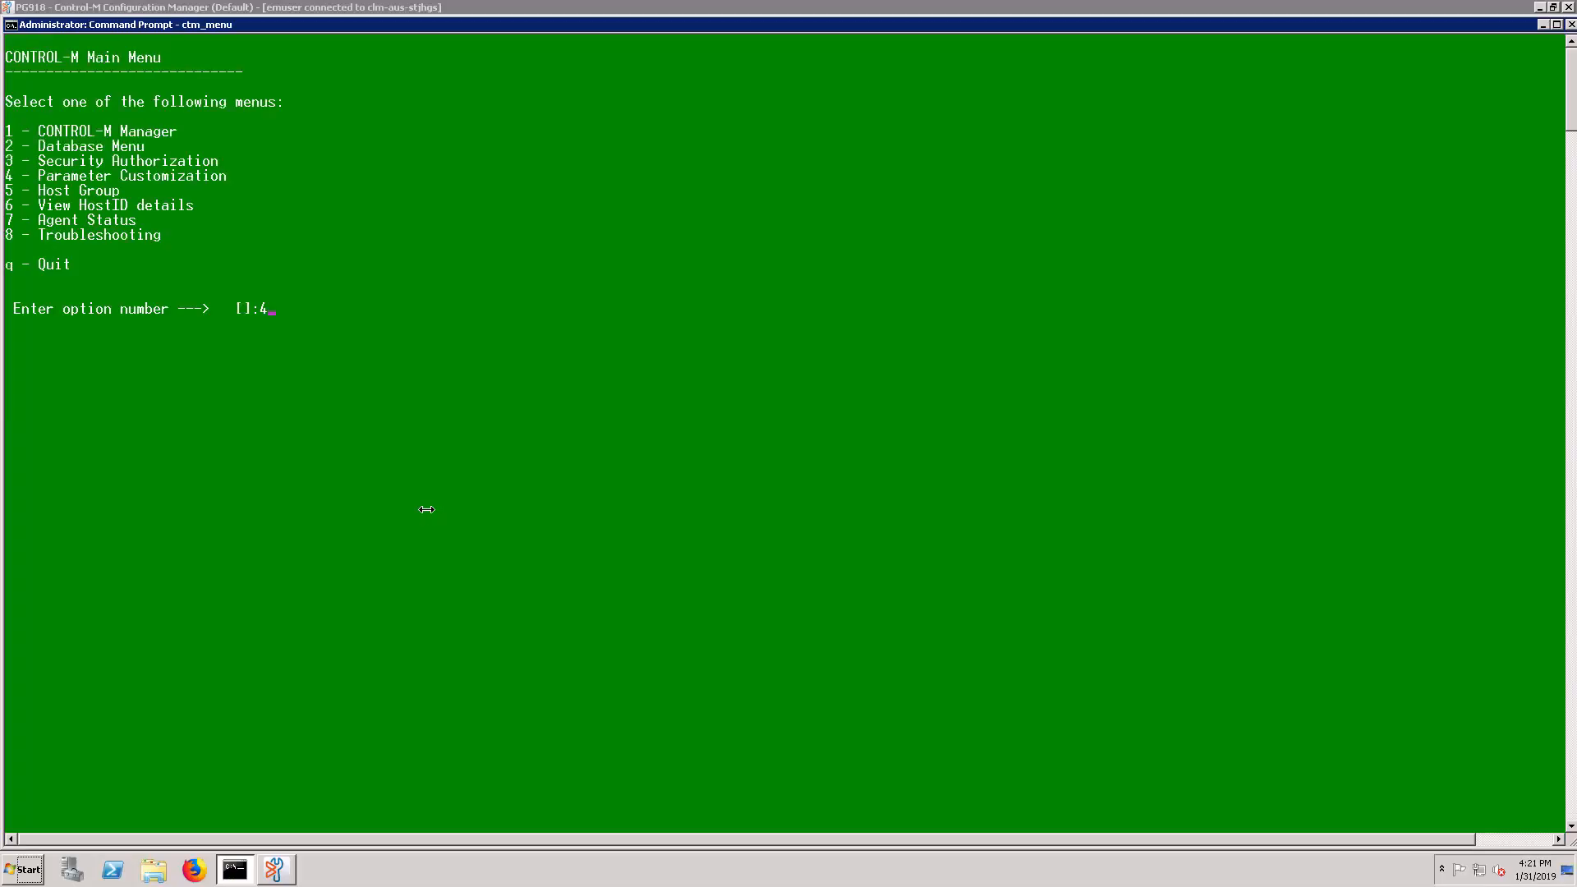
# - In ctm_menu, load communication parameters for specific agent node clm-aus-stxa17
pyautogui.press('Return')
pyautogui.write('5')
pyautogui.press('Return')
pyautogui.write('clm-aus-stxa17')
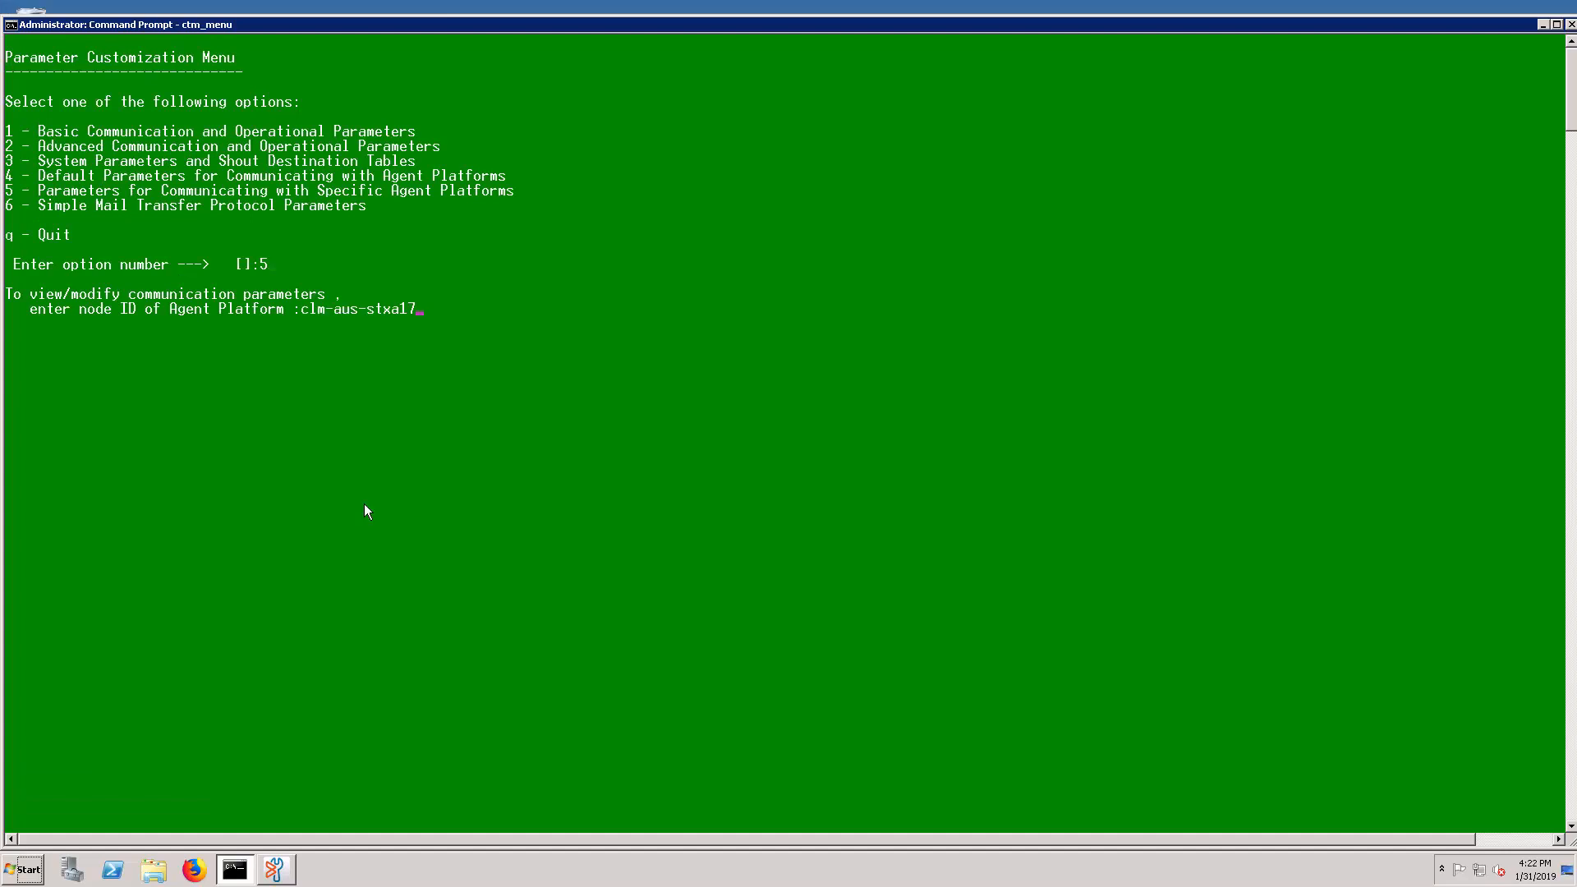
pyautogui.press('Return')
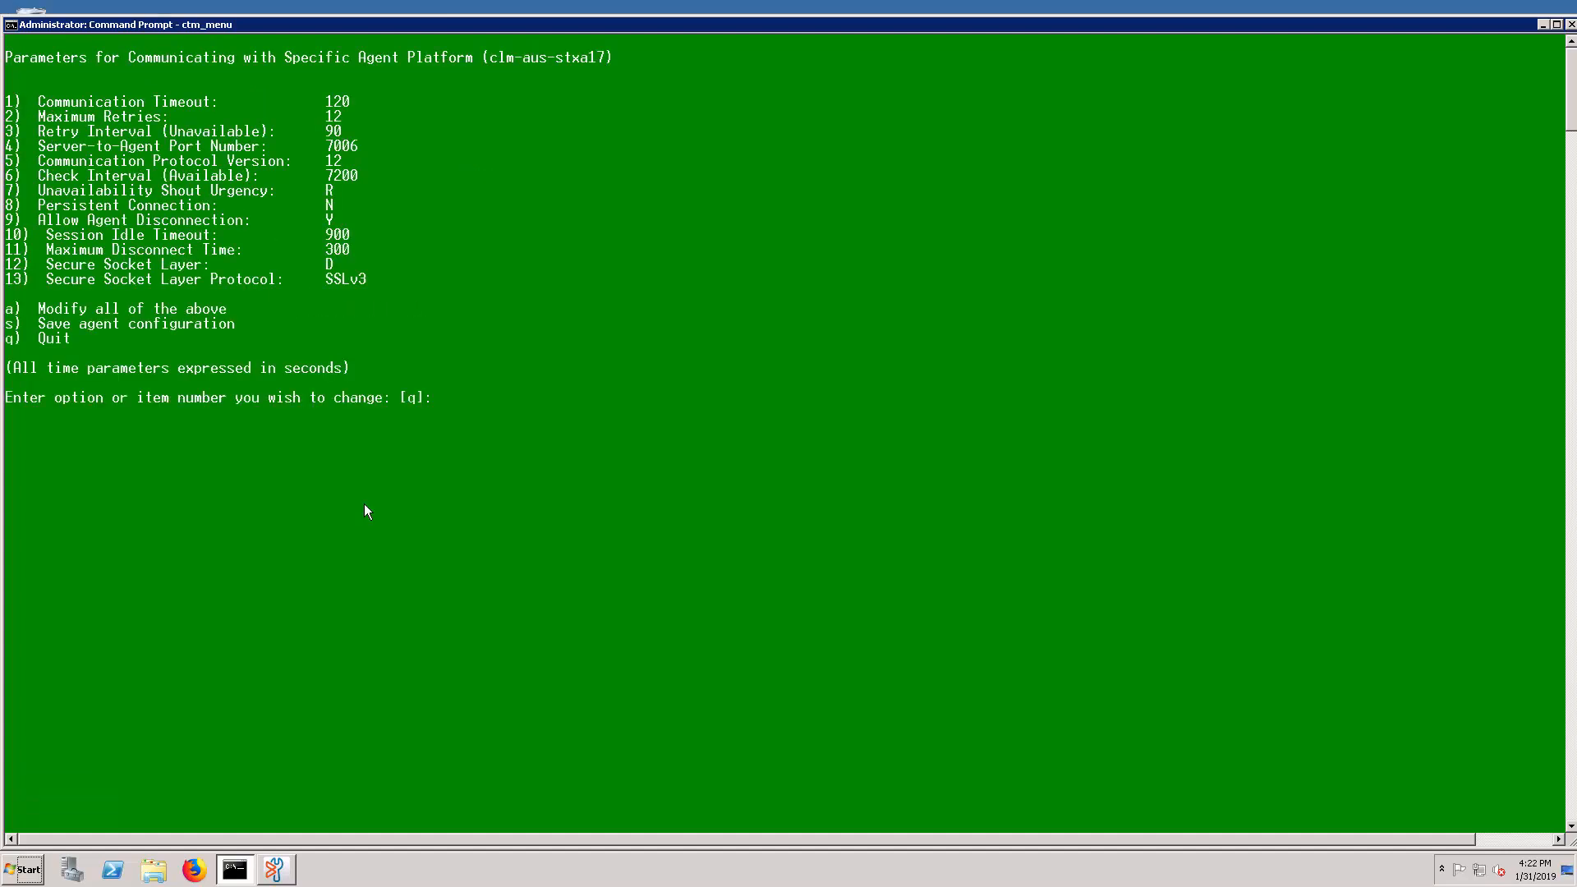
pyautogui.write('4')
pyautogui.press('Return')
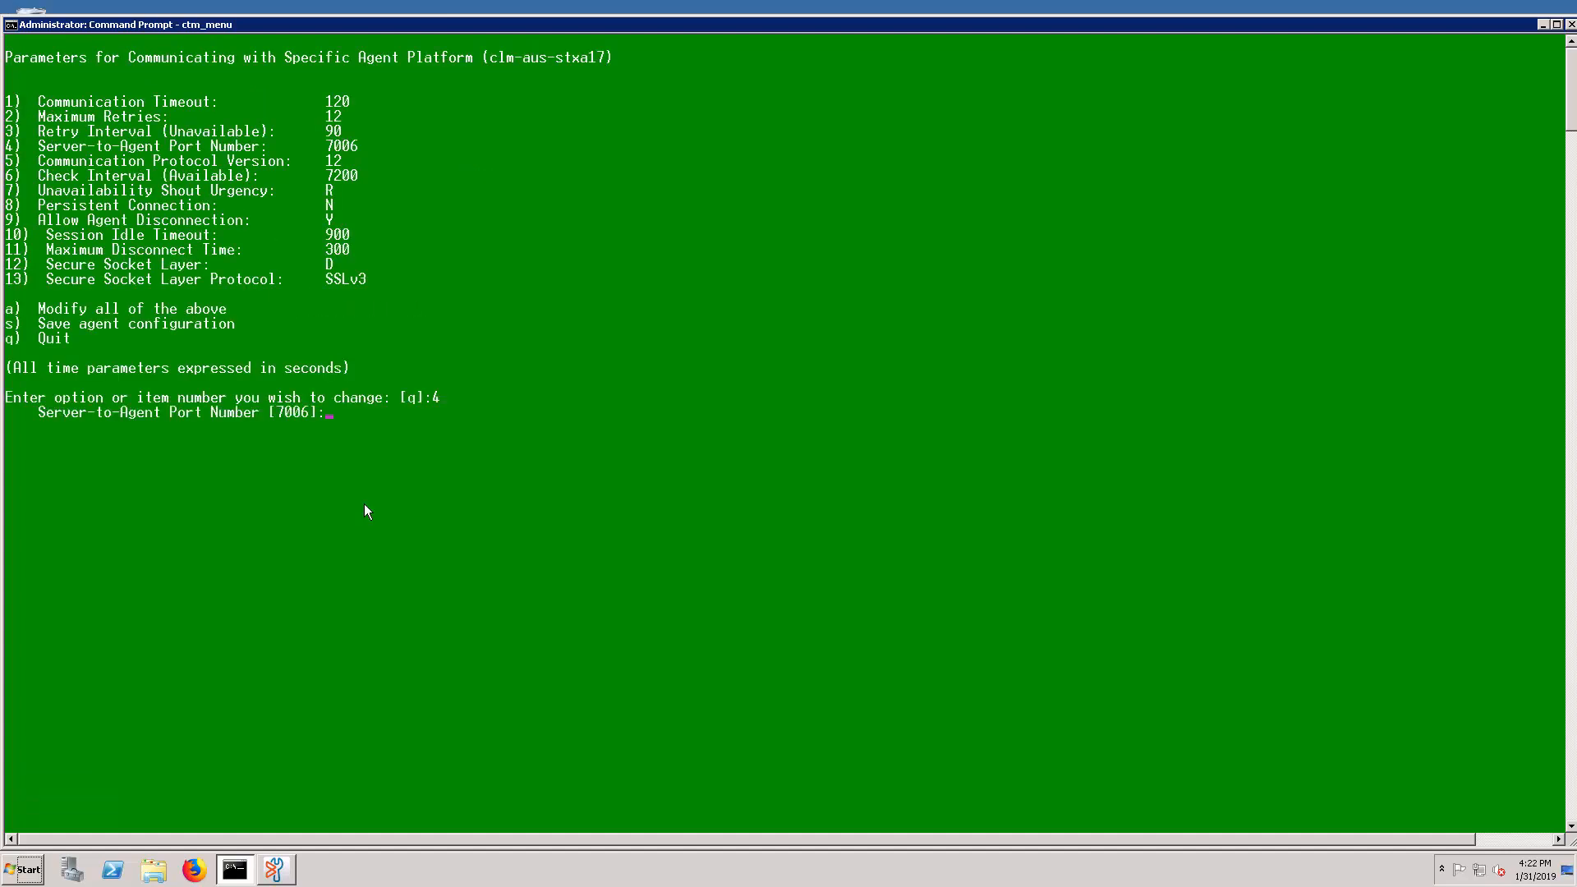
pyautogui.write('7016')
# - Set clm-aus-stxa17's Server-to-Agent port to 7016 and save, sending the configuration to the agent
pyautogui.press('Return')
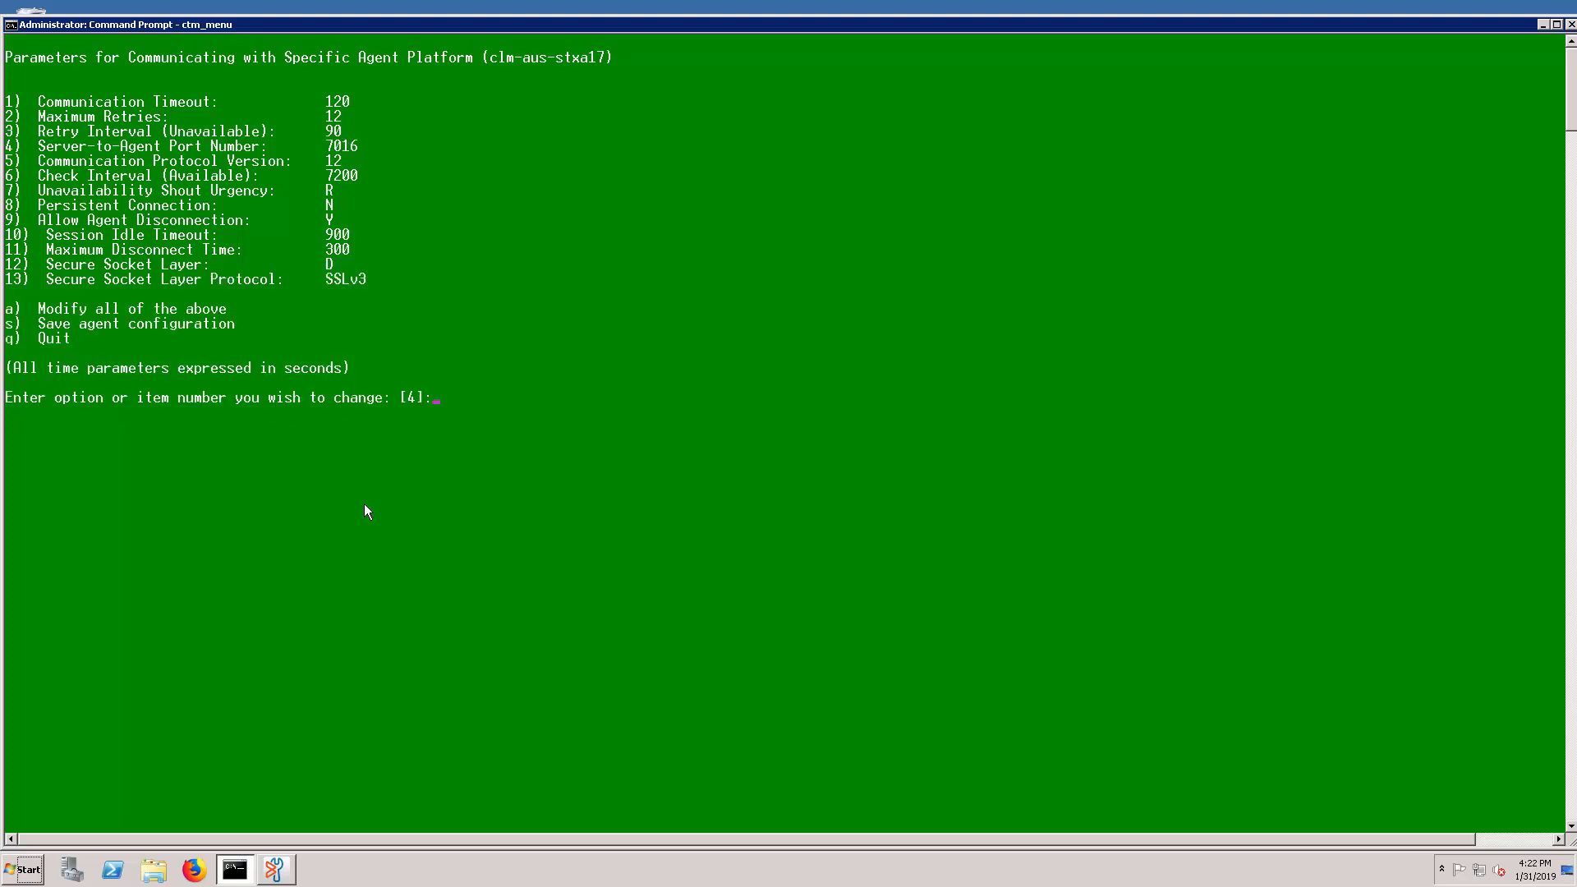
pyautogui.write('s')
pyautogui.press('Return')
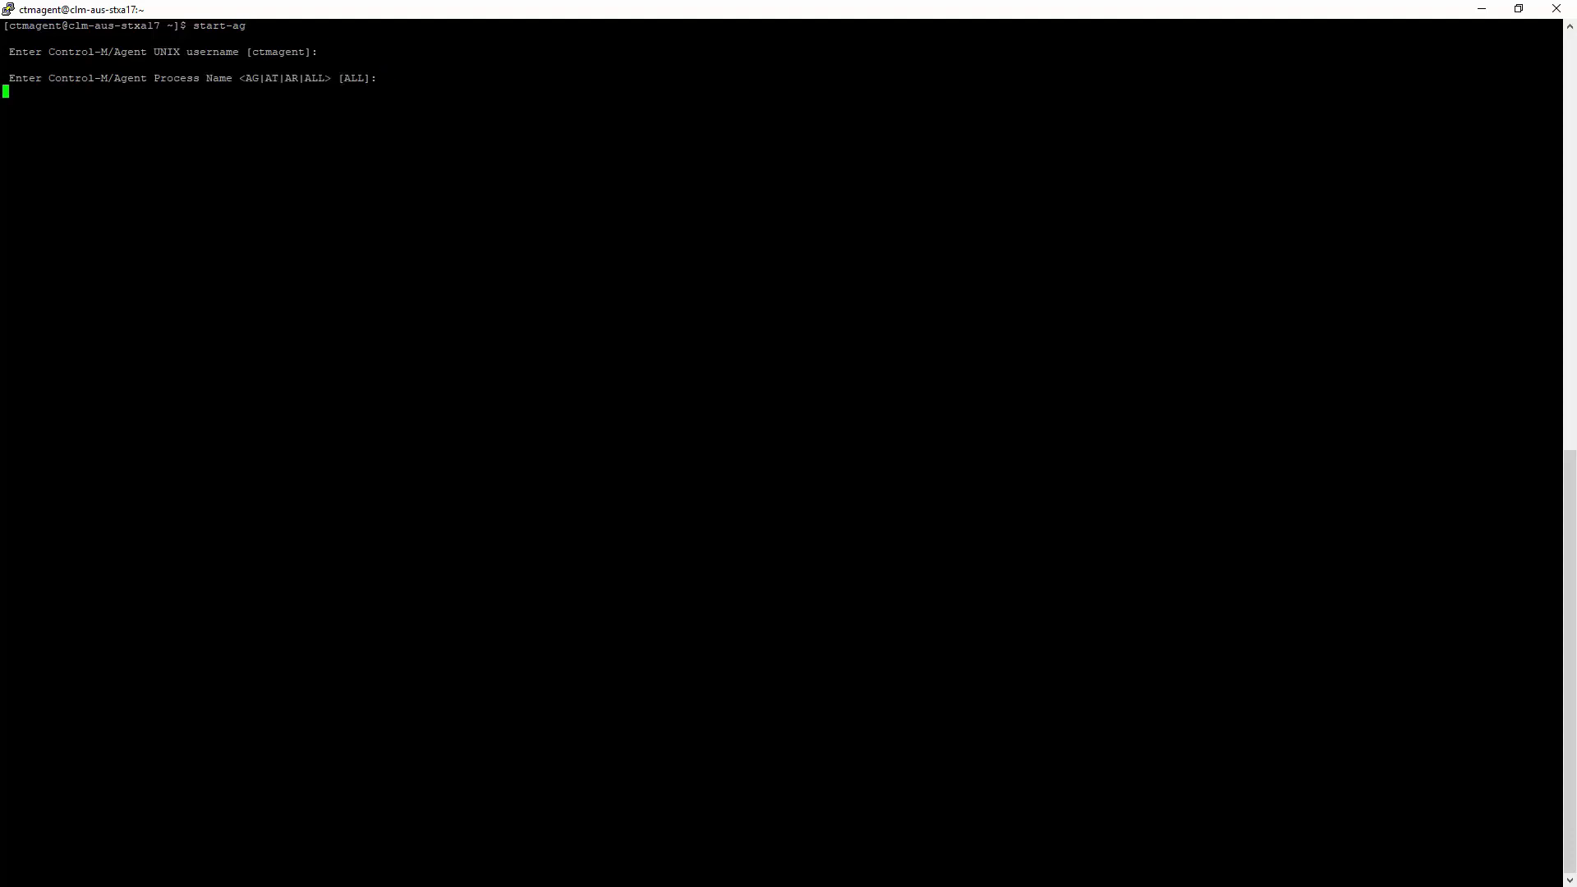
pyautogui.write('netst')
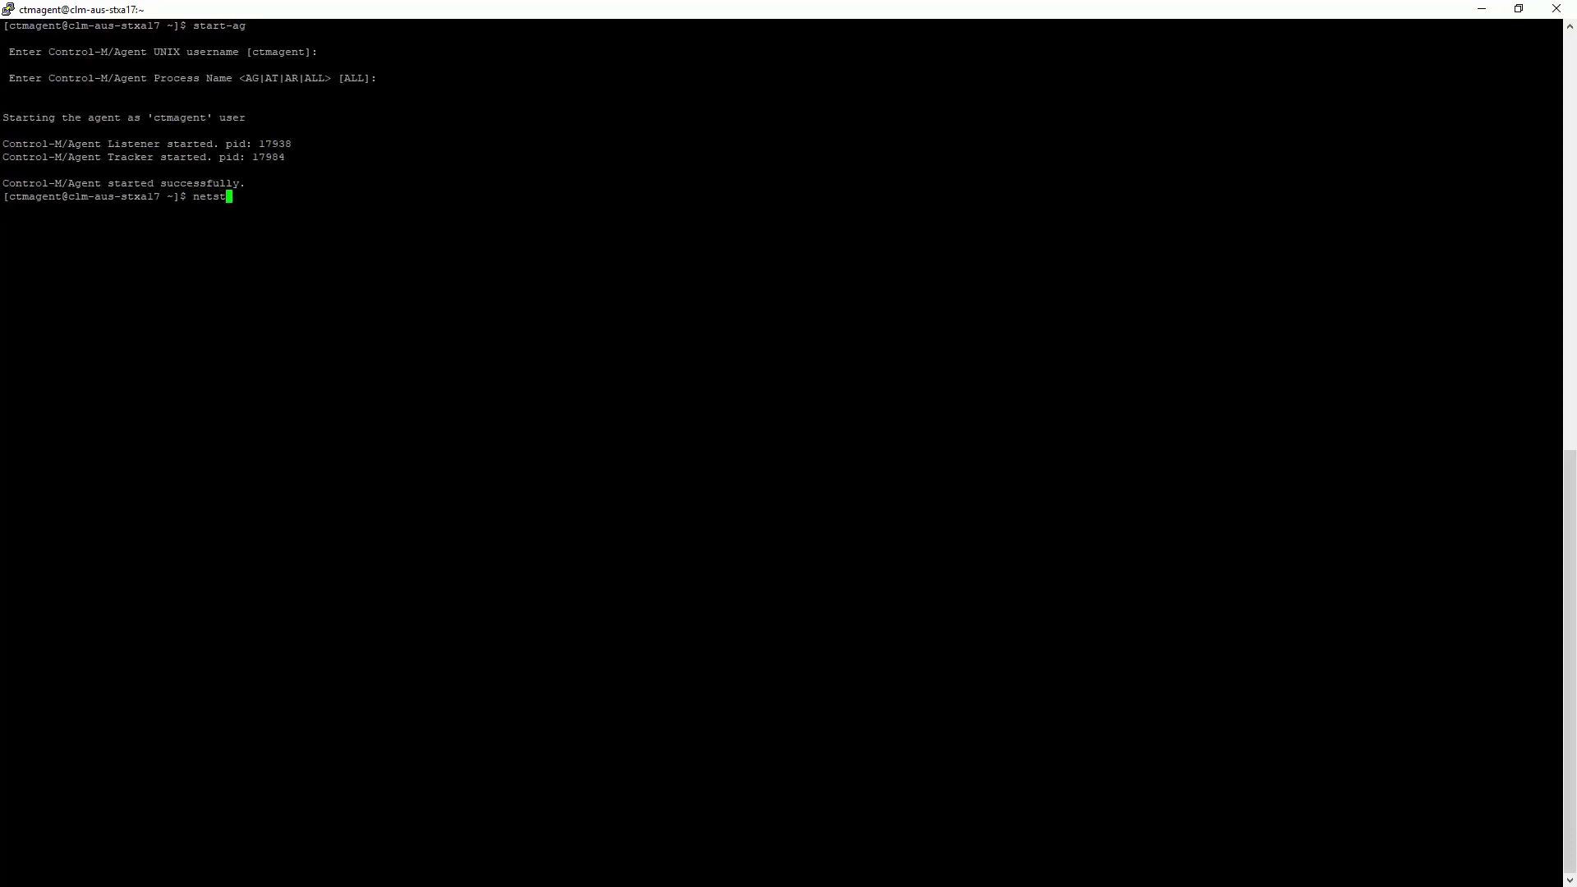
pyautogui.write('at -an ')
pyautogui.write('| grep ')
pyautogui.write('7016')
# - After start-ag, confirm port 7016 is listening and p_ctm listener, tracker and ATW processes run, then clear
pyautogui.press('Return')
pyautogui.write('ps -')
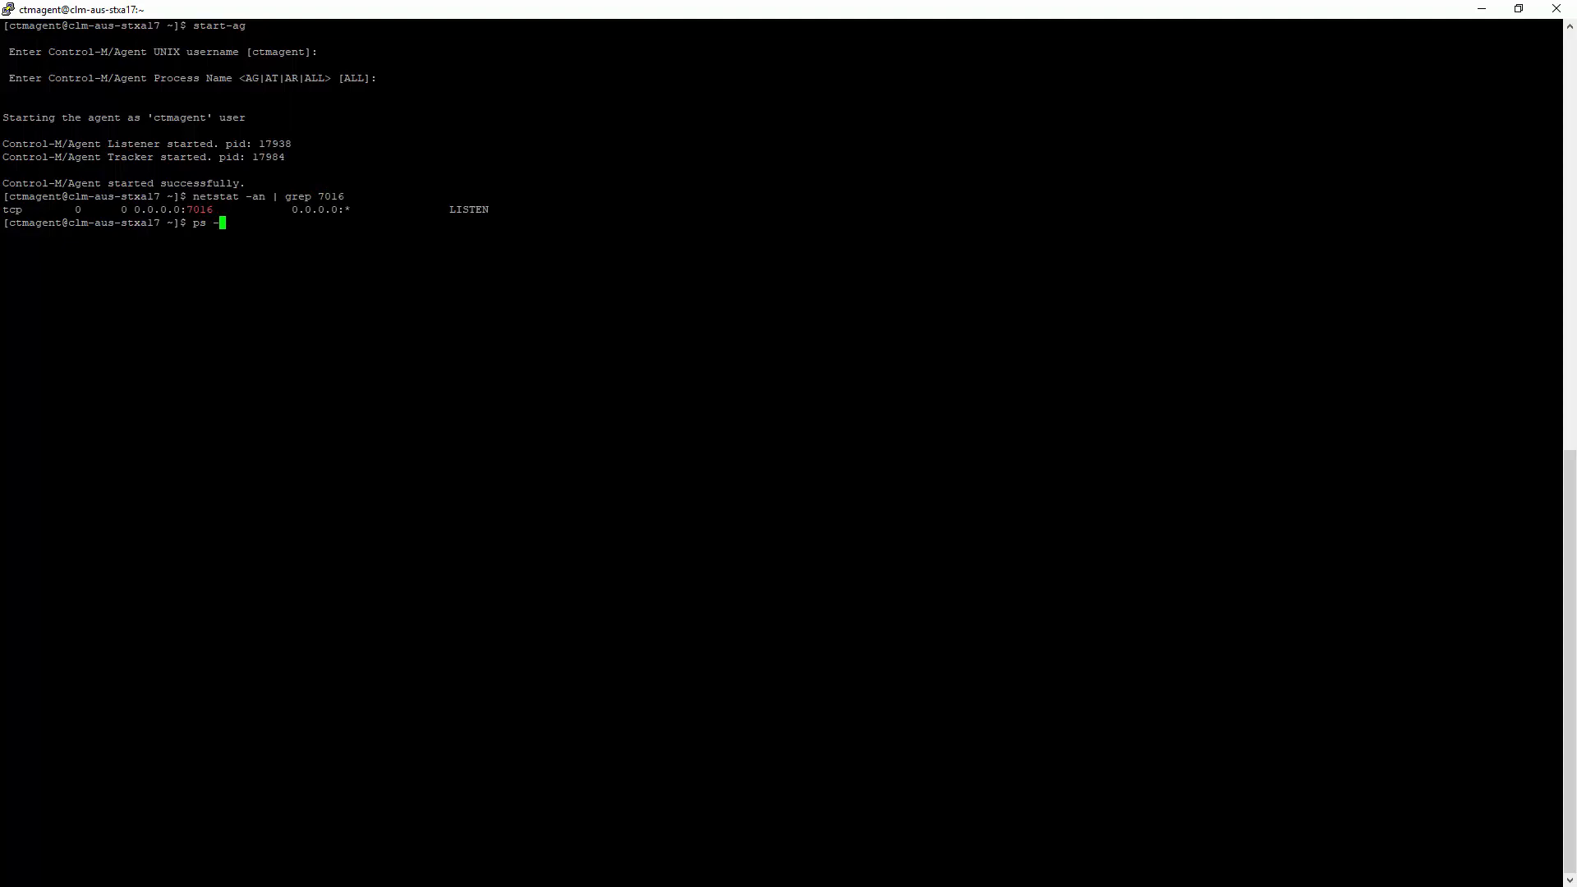
pyautogui.write('ef|')
pyautogui.write(' grep p_')
pyautogui.write('ctm')
pyautogui.press('Return')
pyautogui.write('cl')
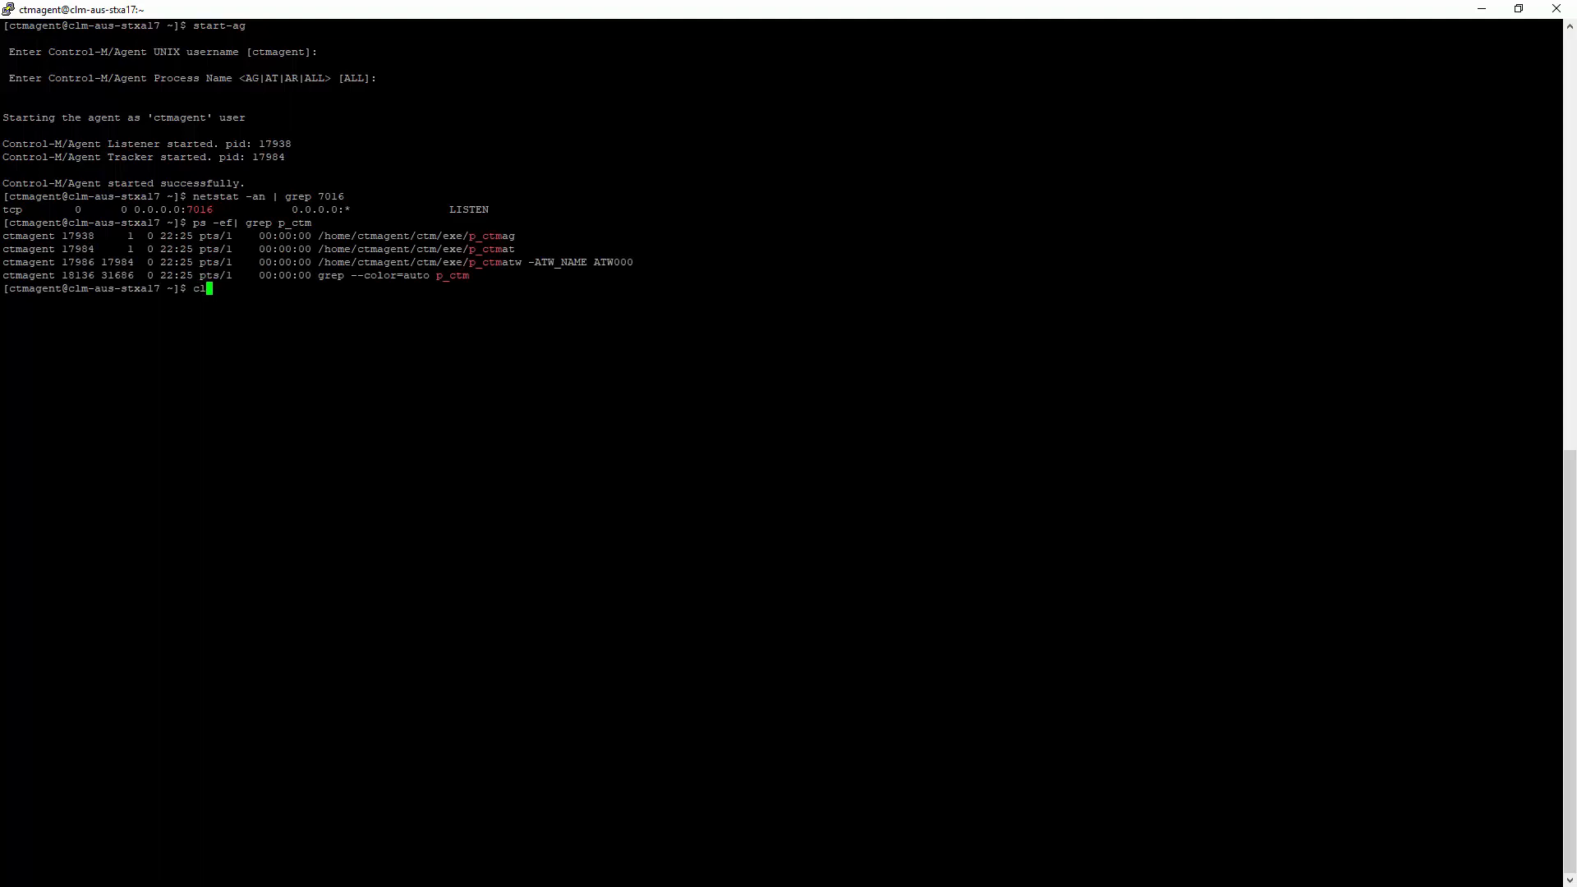
pyautogui.write('ear')
pyautogui.press('Return')
pyautogui.write('ag')
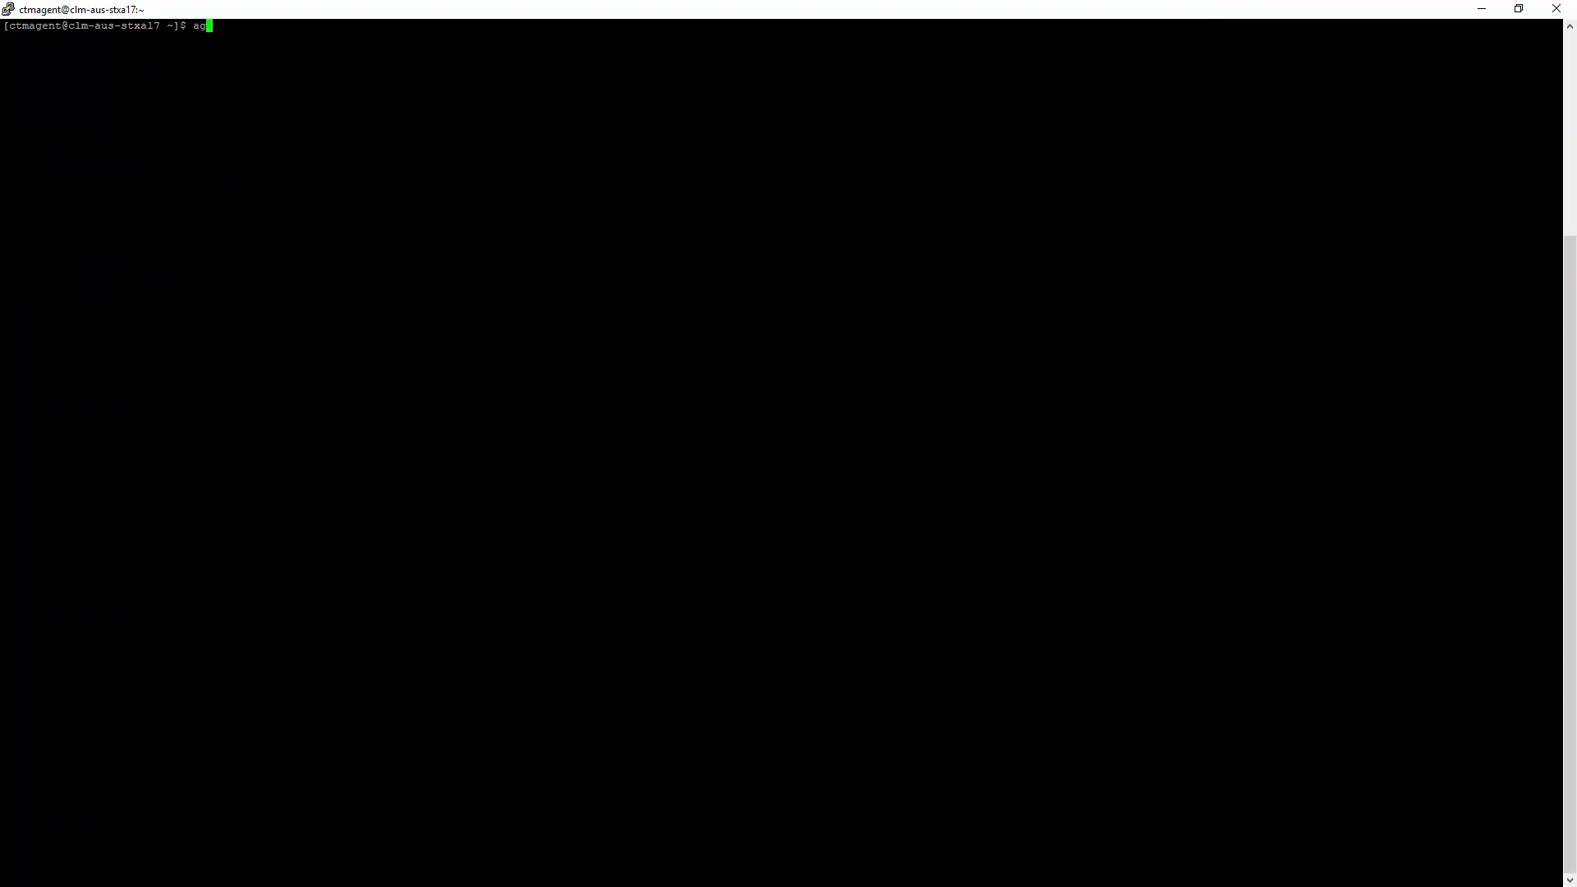
pyautogui.write('_diag_co')
pyautogui.write('mm')
# - Run ag_diag_comm, reporting port 7016 and successful pings to the server
pyautogui.press('Return')
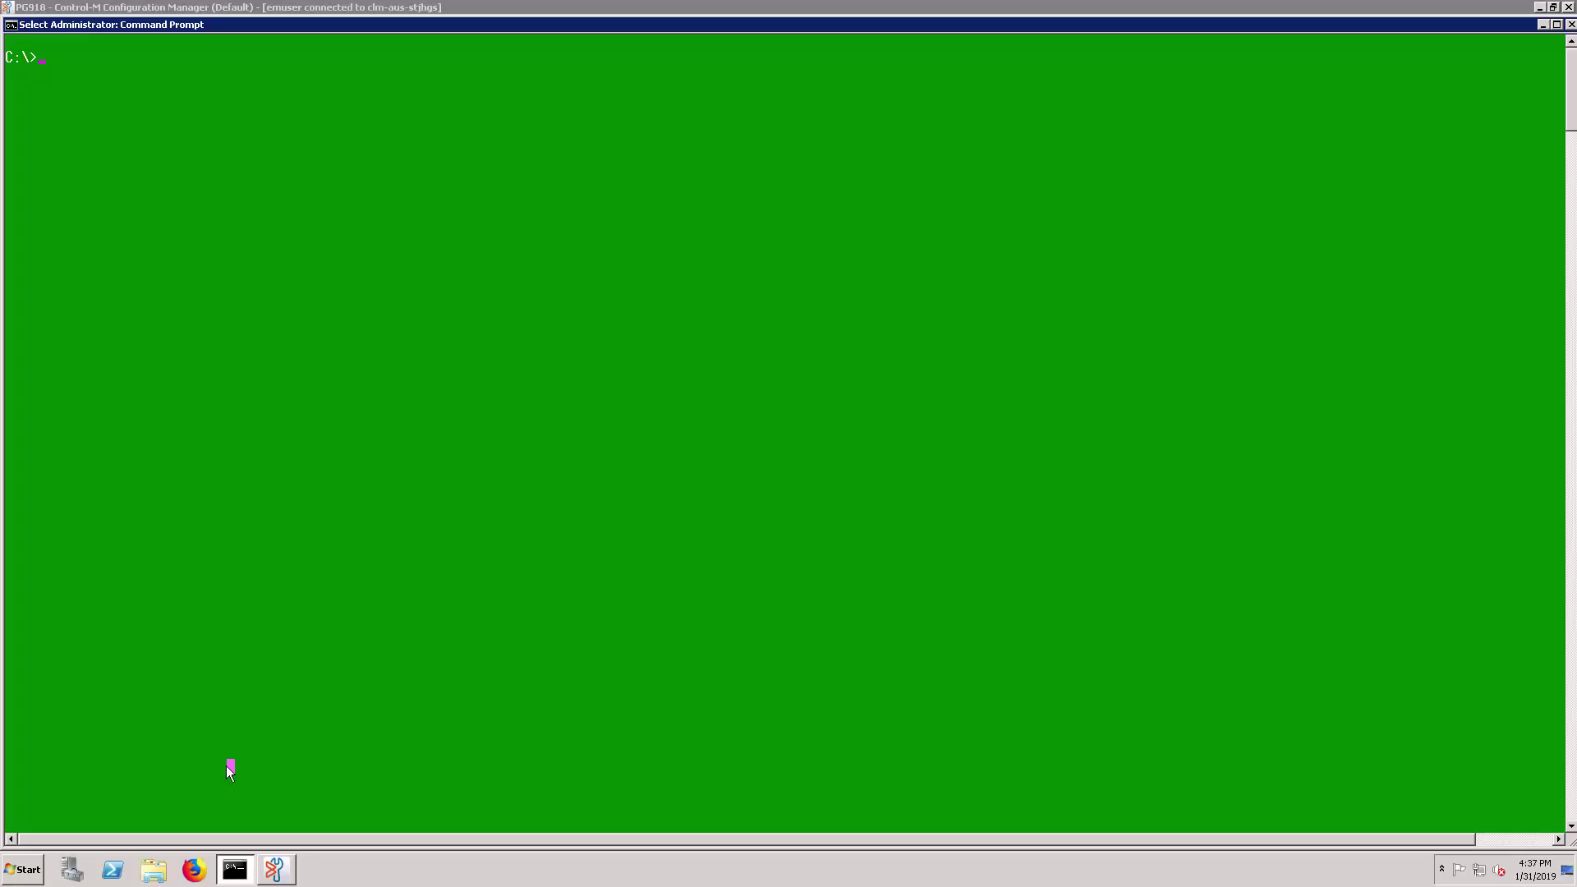
pyautogui.write('ctm_diag_comm clm-aus-stxa17')
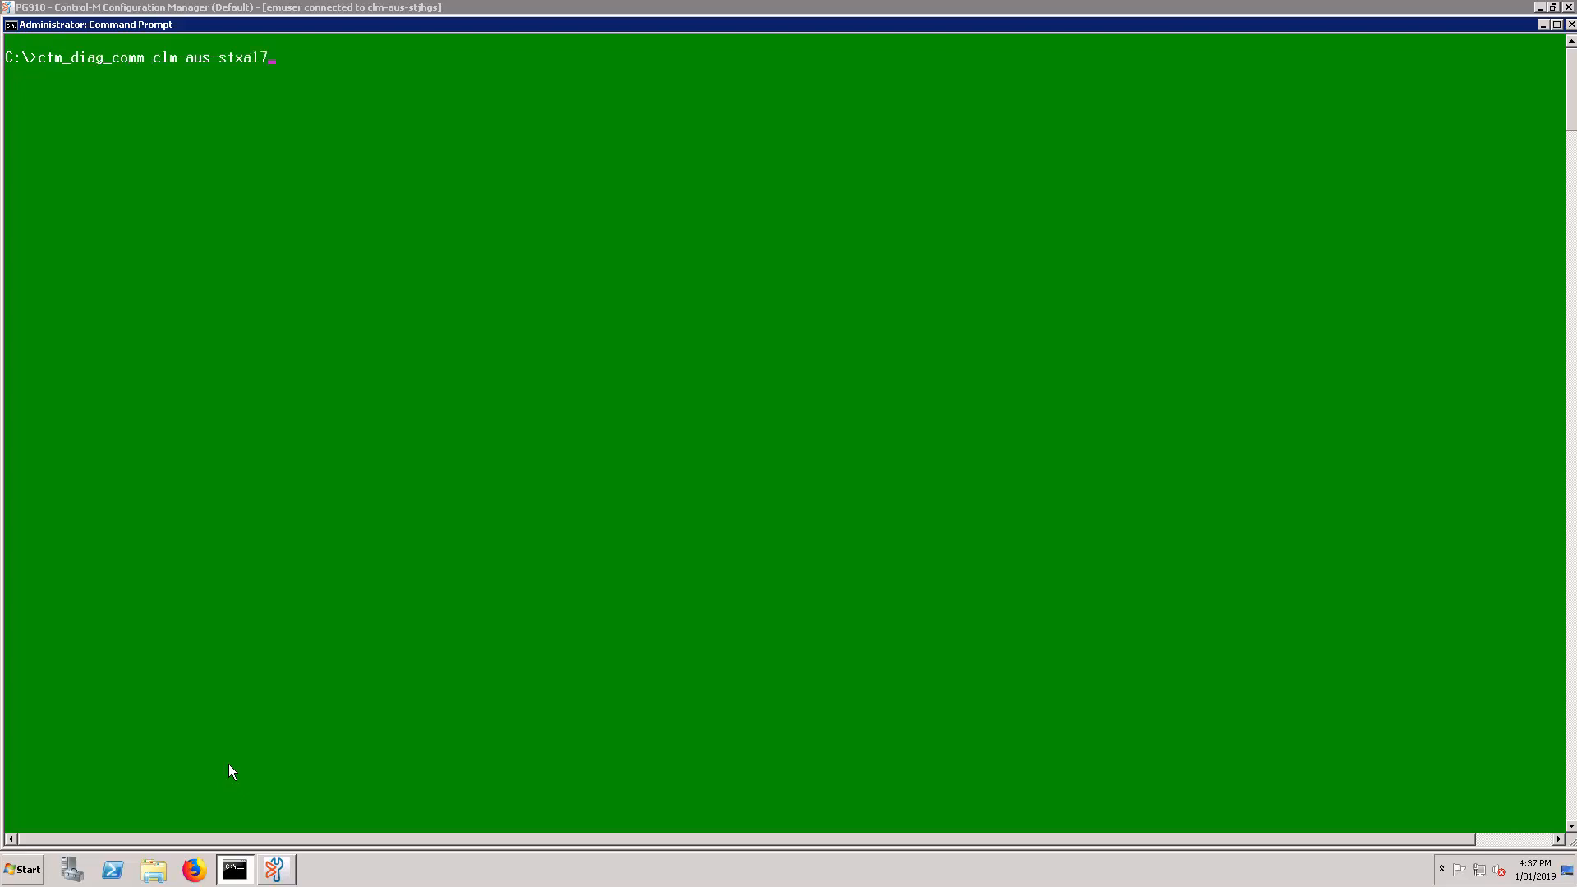
# - Run ctm_diag_comm clm-aus-stxa17 showing the agent available on 7016, then view it as Available in Configuration Manager
pyautogui.press('Return')
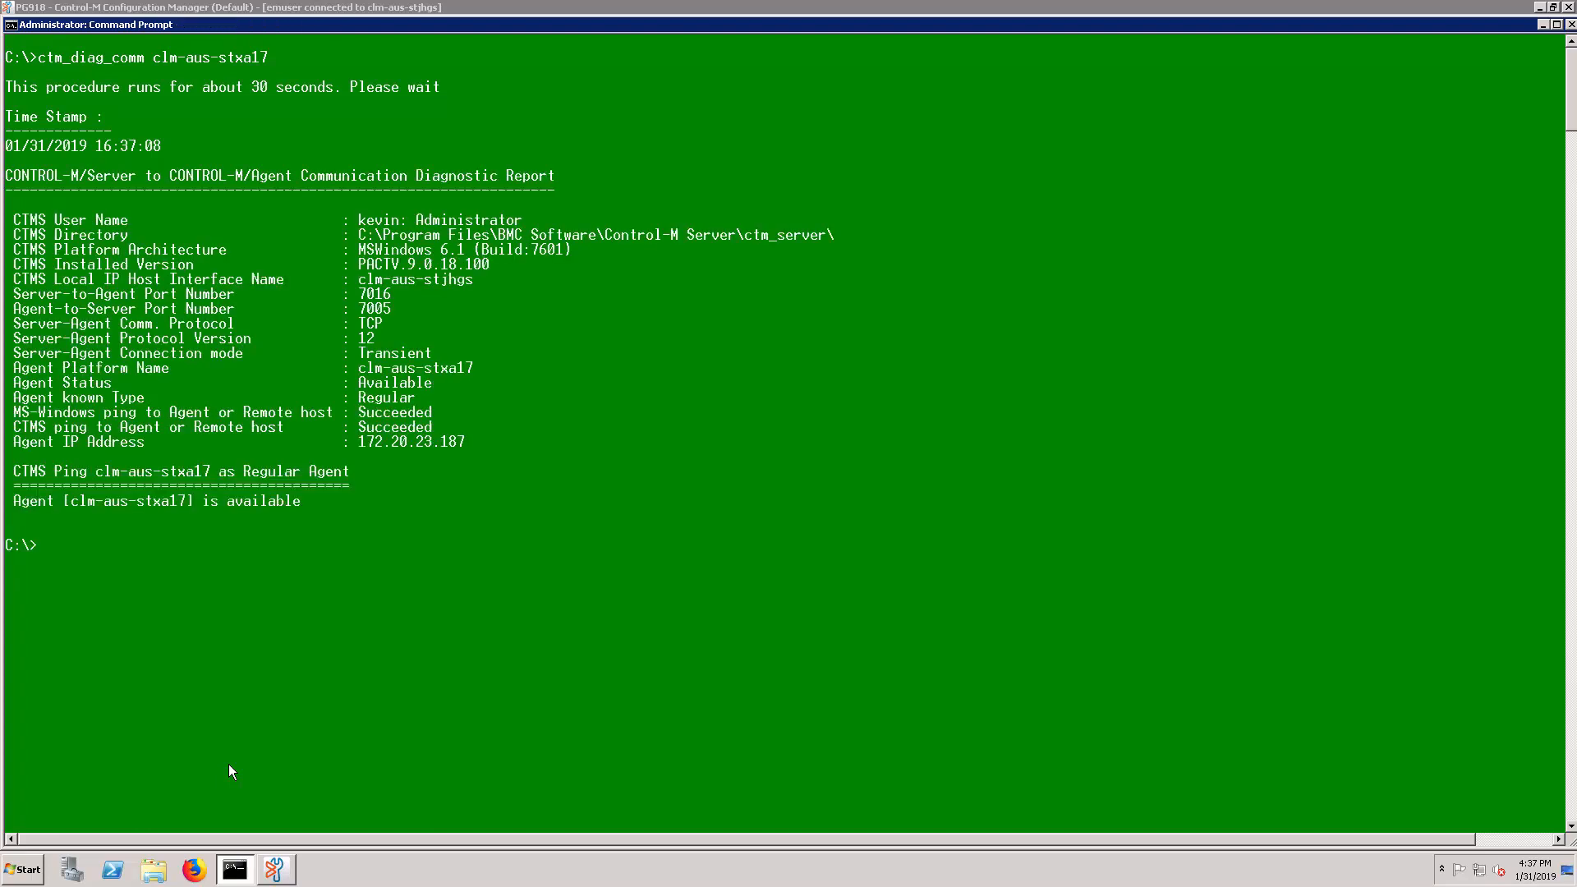
pyautogui.click(274, 870)
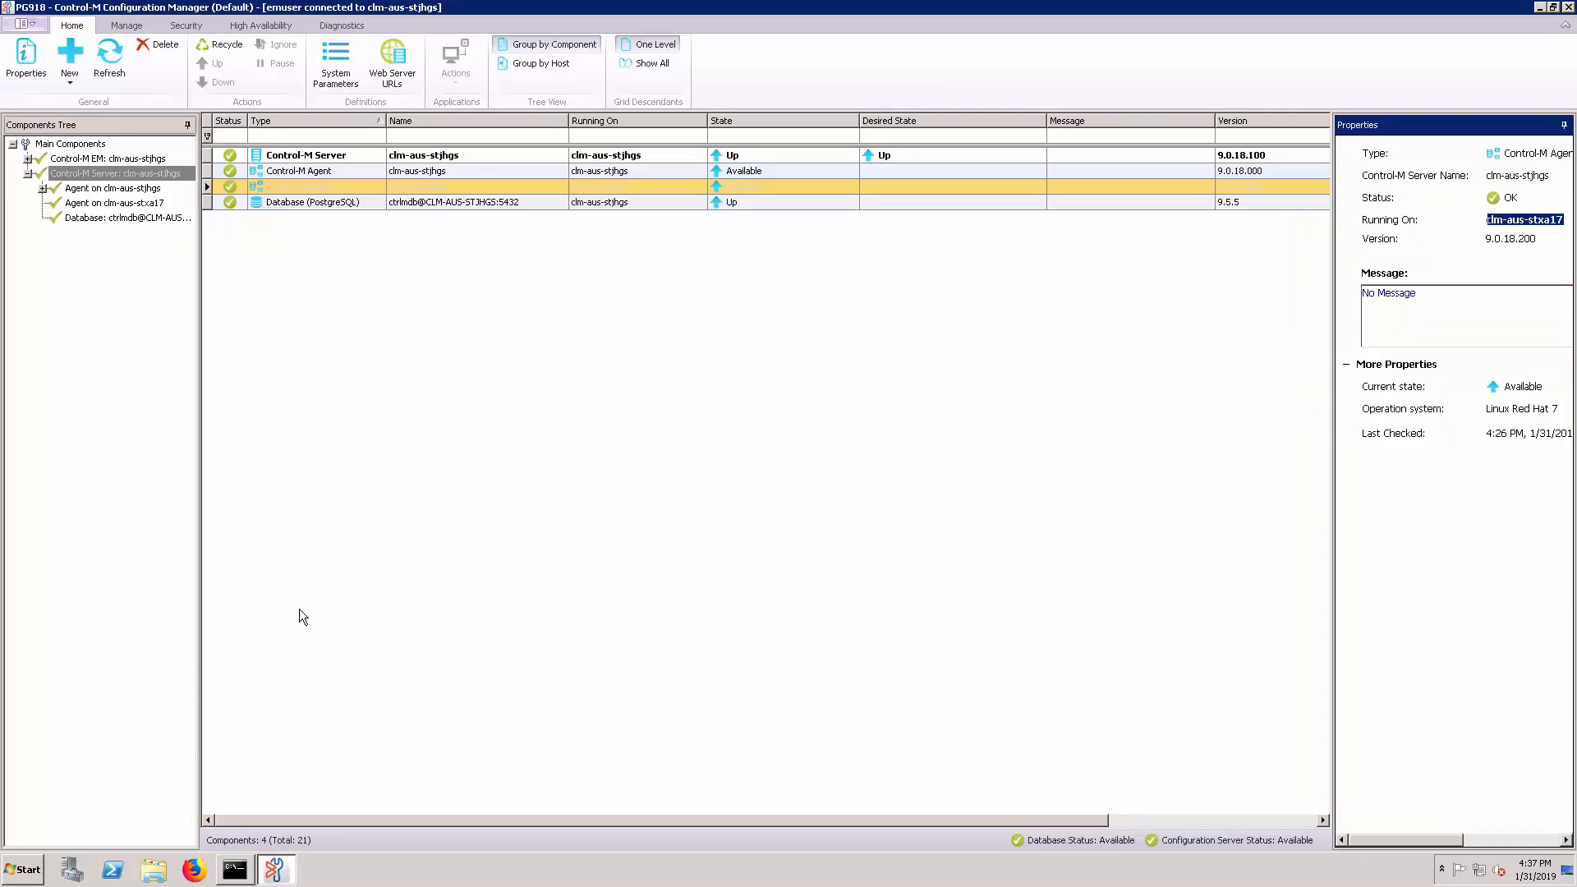
# - Refresh the components and show the clm-aus-stxa17 Control-M Agent listed as Available, version 9.0.18.200
pyautogui.click(119, 68)
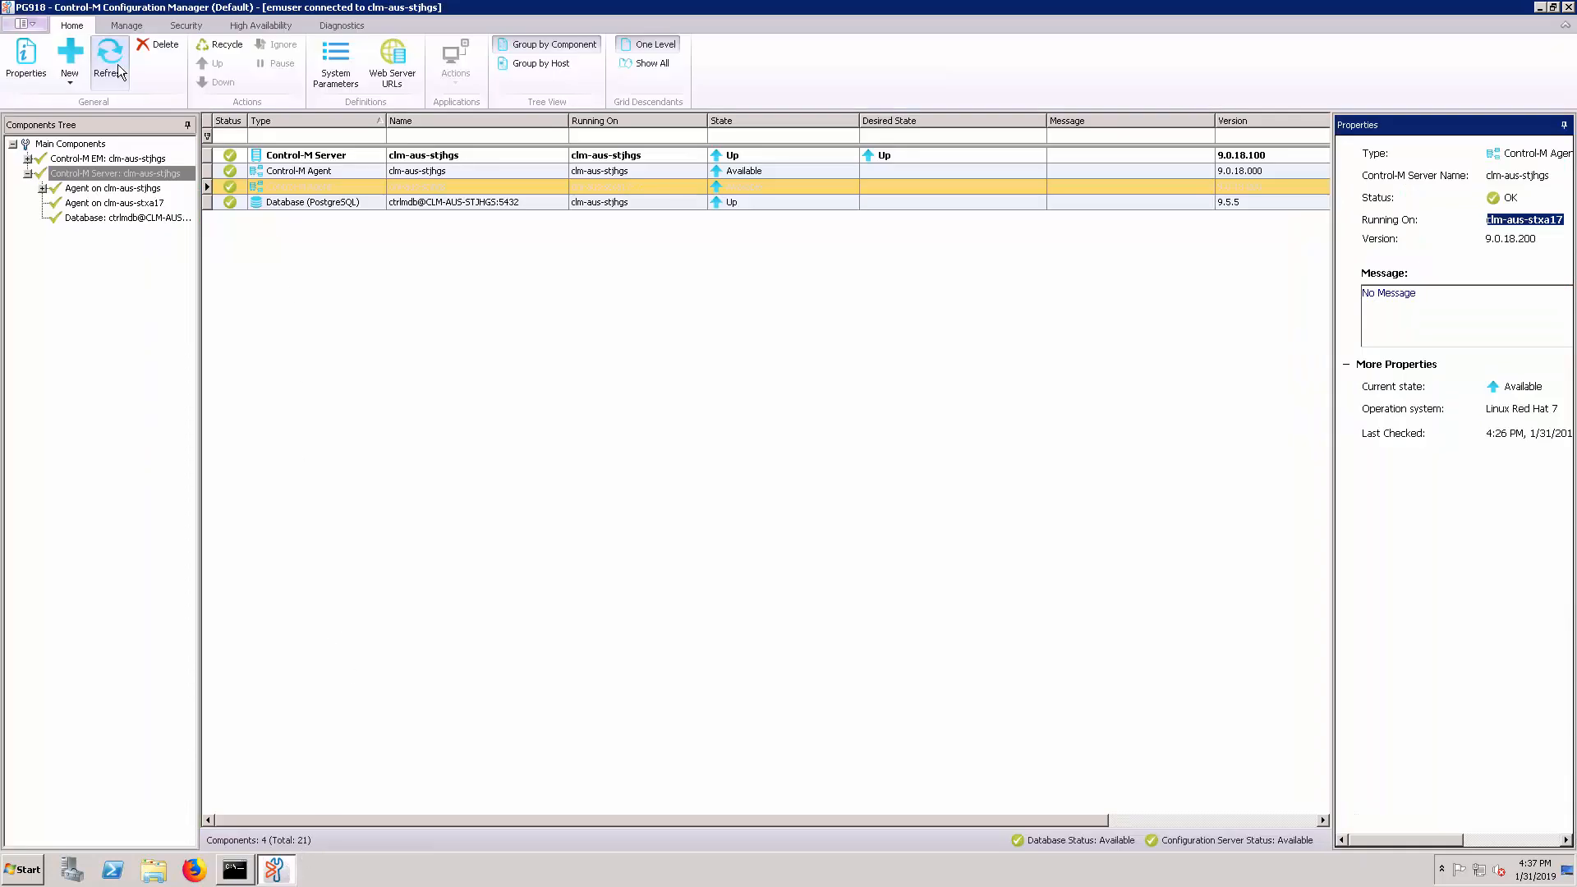
pyautogui.click(605, 188)
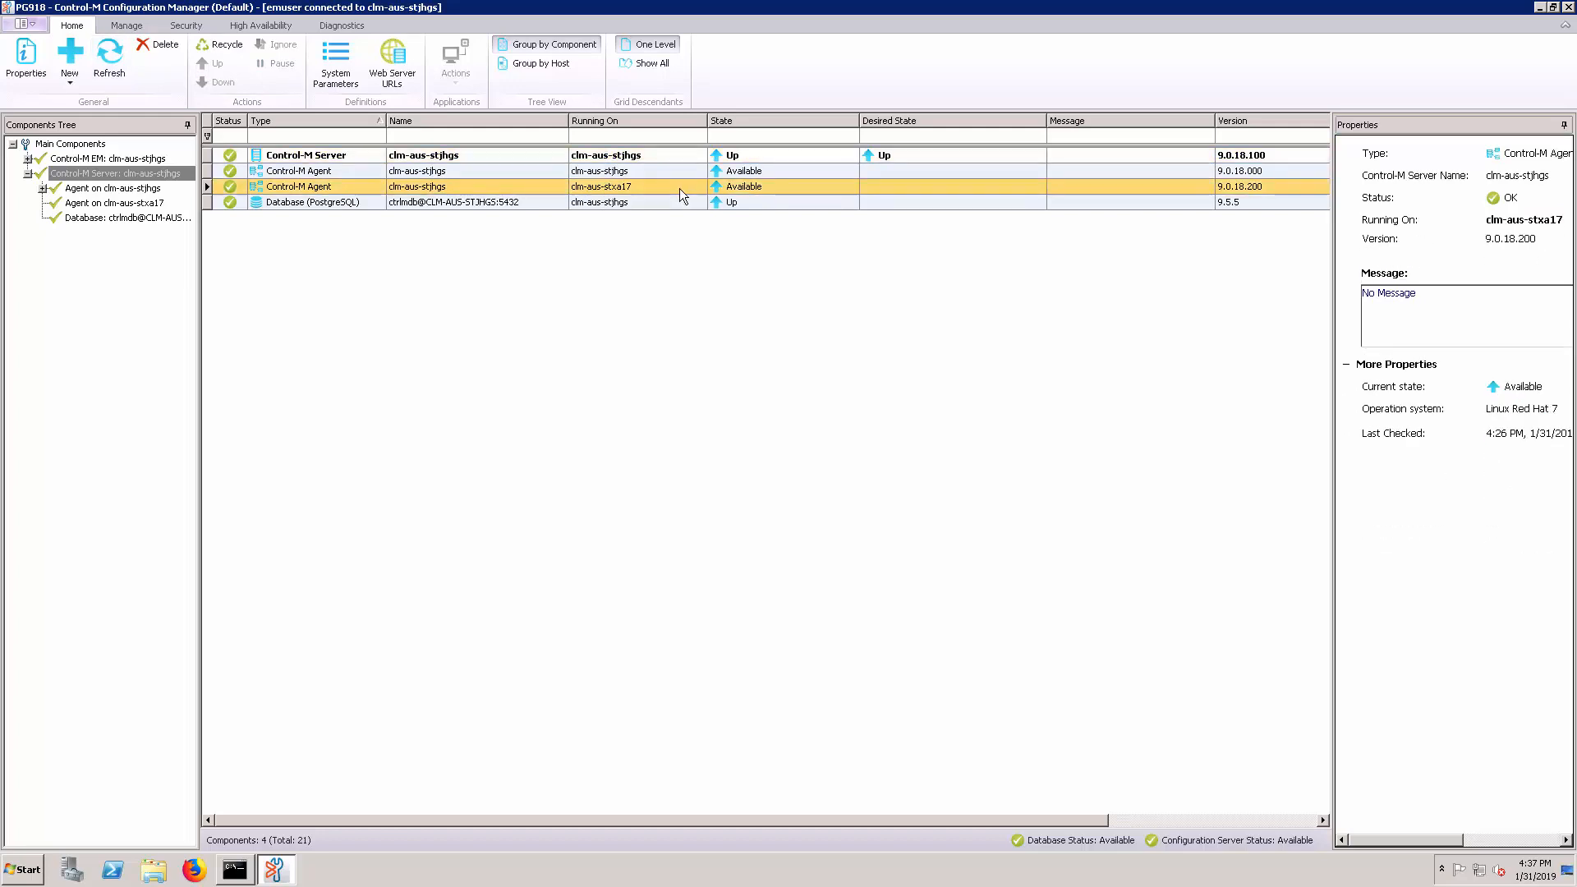